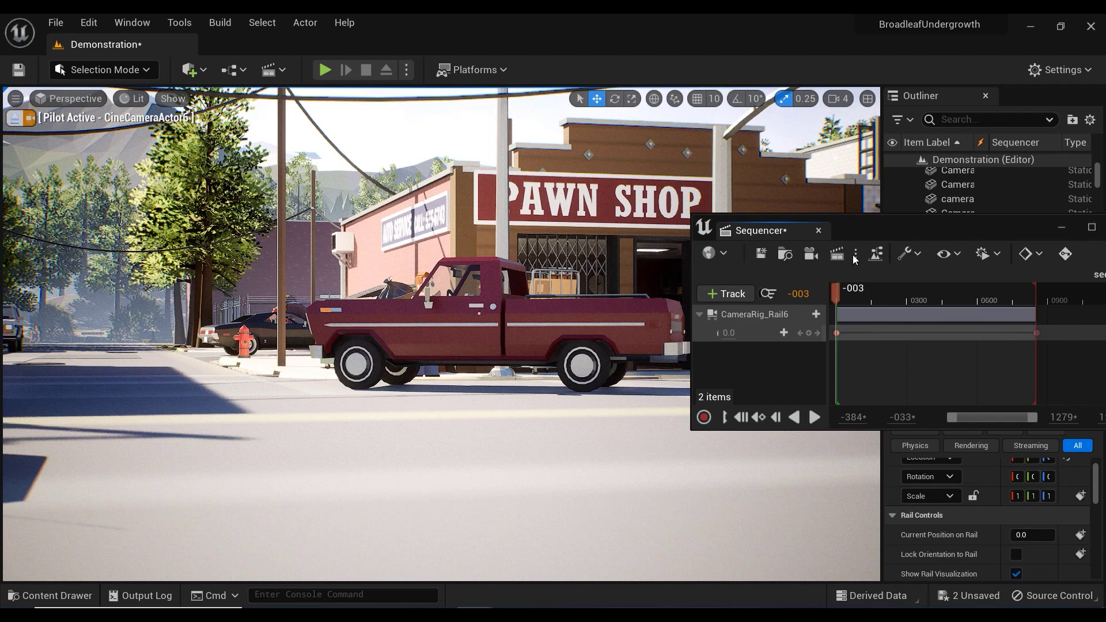
Step: Move the Sequencer aside and play back the rail camera's move
{"action": "left_click_drag", "start_coordinate": [863, 229], "coordinate": [869, 567]}
{"action": "left_click", "coordinate": [822, 570]}
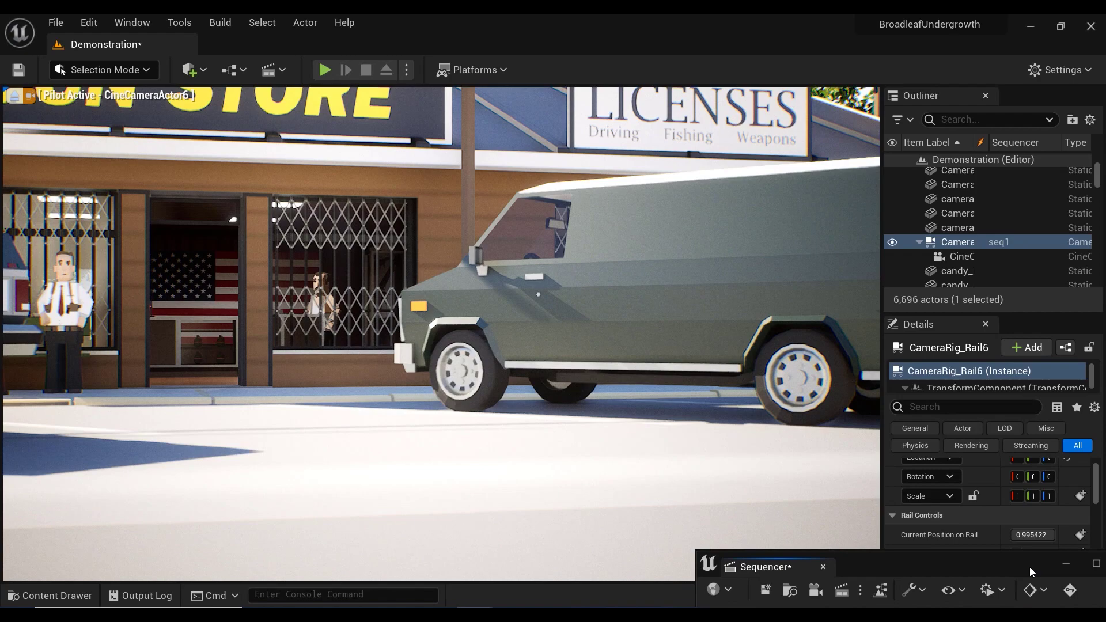
Step: Reset Current Position on Rail to 0.0 and exit the camera pilot view
{"action": "left_click_drag", "start_coordinate": [1030, 567], "coordinate": [964, 563]}
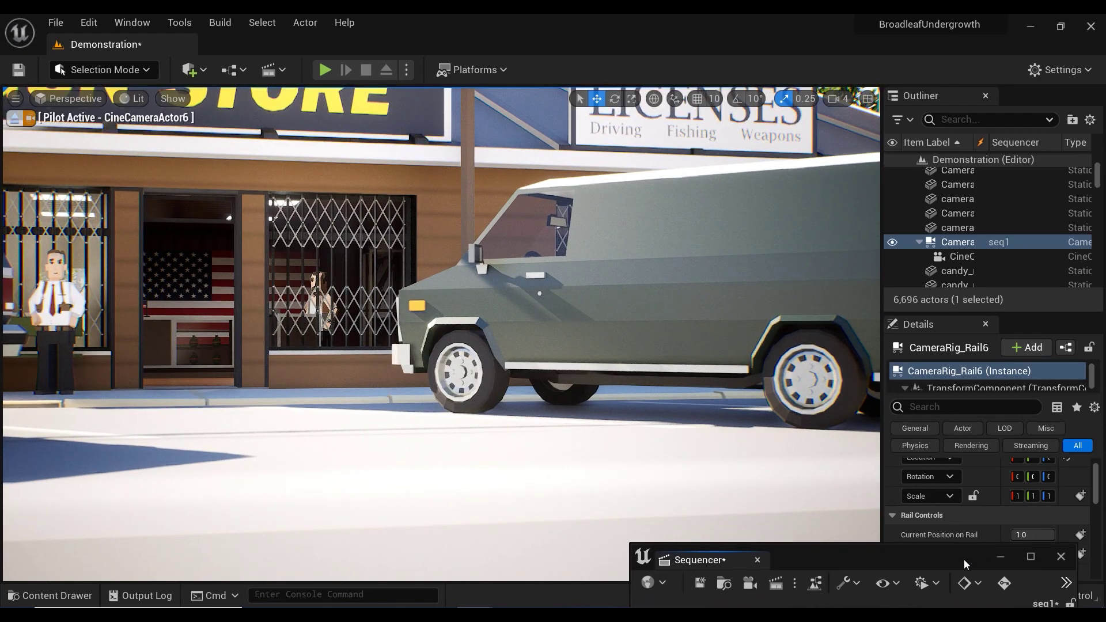
{"action": "mouse_move", "coordinate": [1037, 535]}
{"action": "left_mouse_down"}
{"action": "mouse_move", "coordinate": [974, 534]}
{"action": "mouse_move", "coordinate": [1031, 534]}
{"action": "left_mouse_up"}
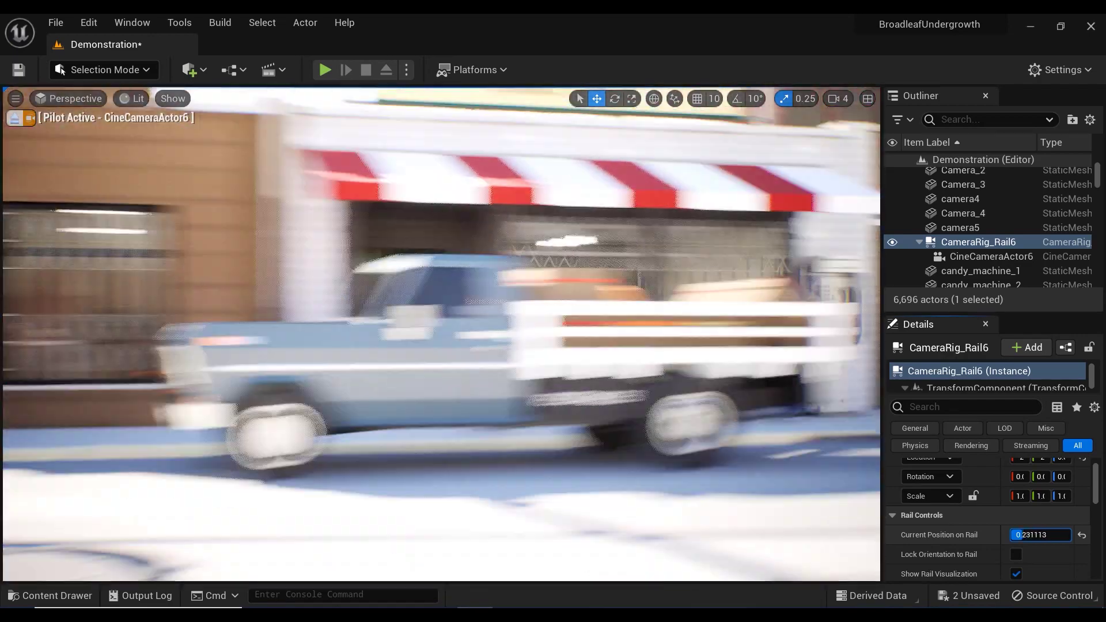
{"action": "left_click_drag", "start_coordinate": [1031, 535], "coordinate": [979, 535]}
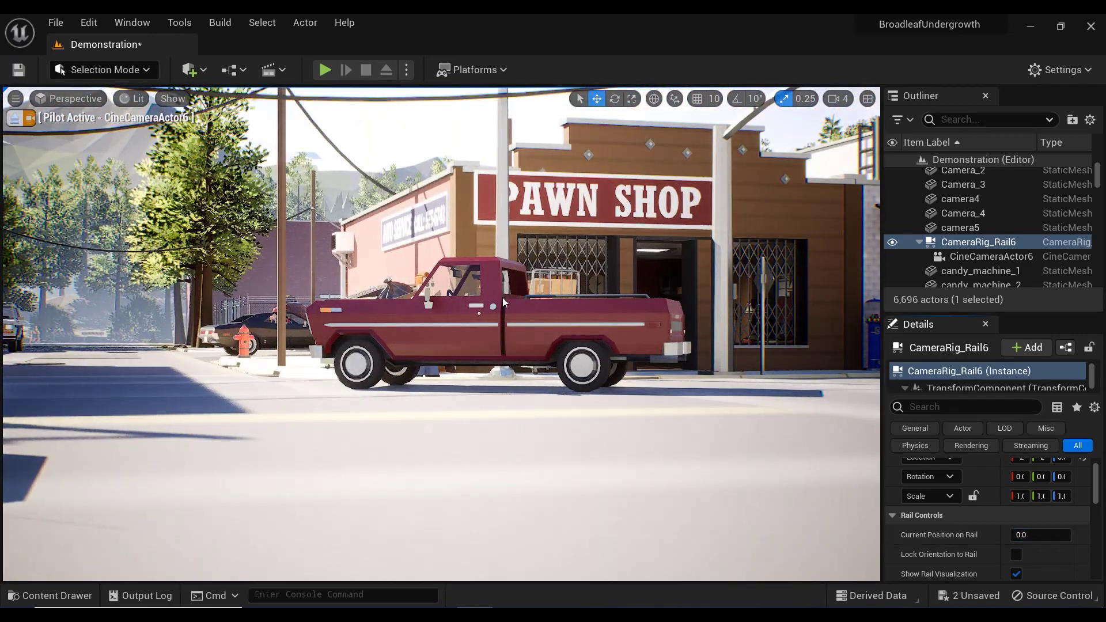
{"action": "left_click", "coordinate": [15, 119]}
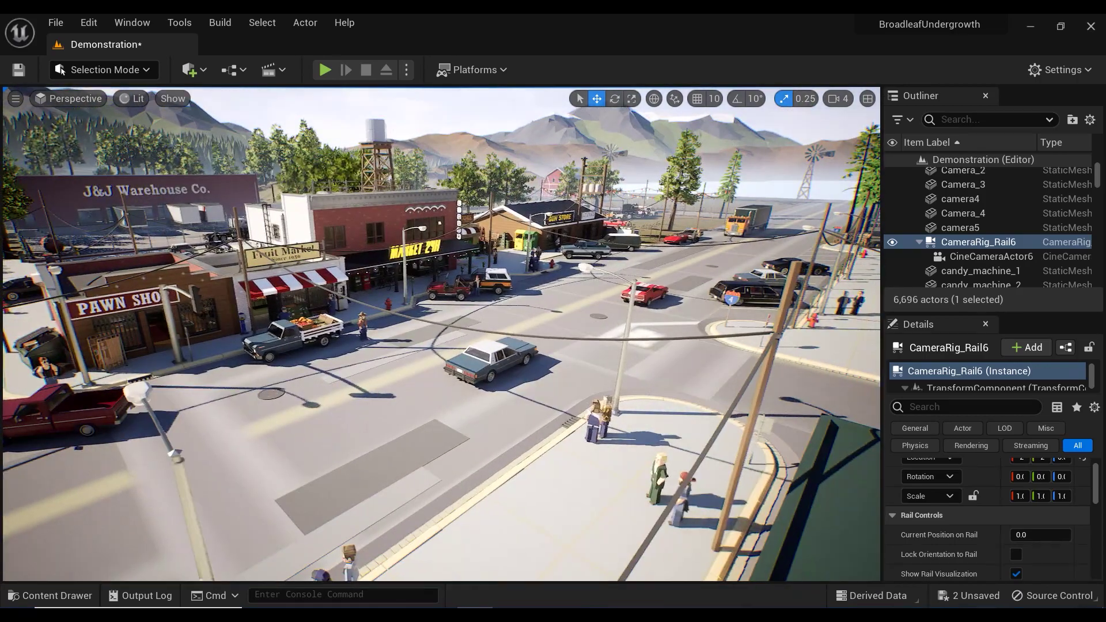
Step: Face the gas station, deselect the curved rail and collapse CameraRig_Rail6 in the Outliner
{"action": "key", "text": "q"}
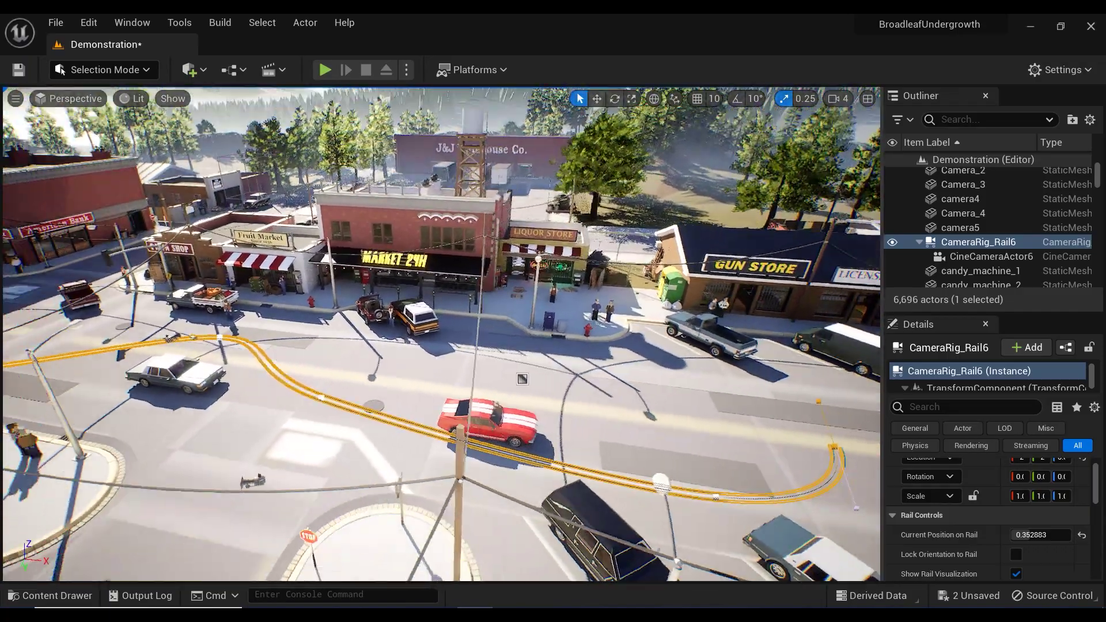
{"action": "key", "text": "Escape"}
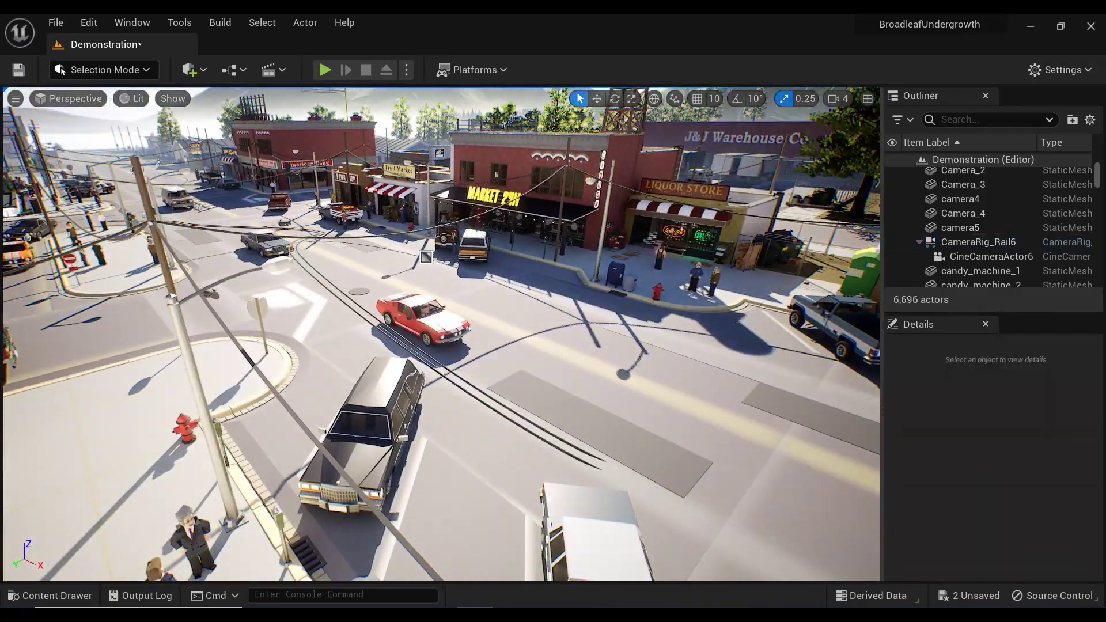
{"action": "left_click", "coordinate": [918, 241]}
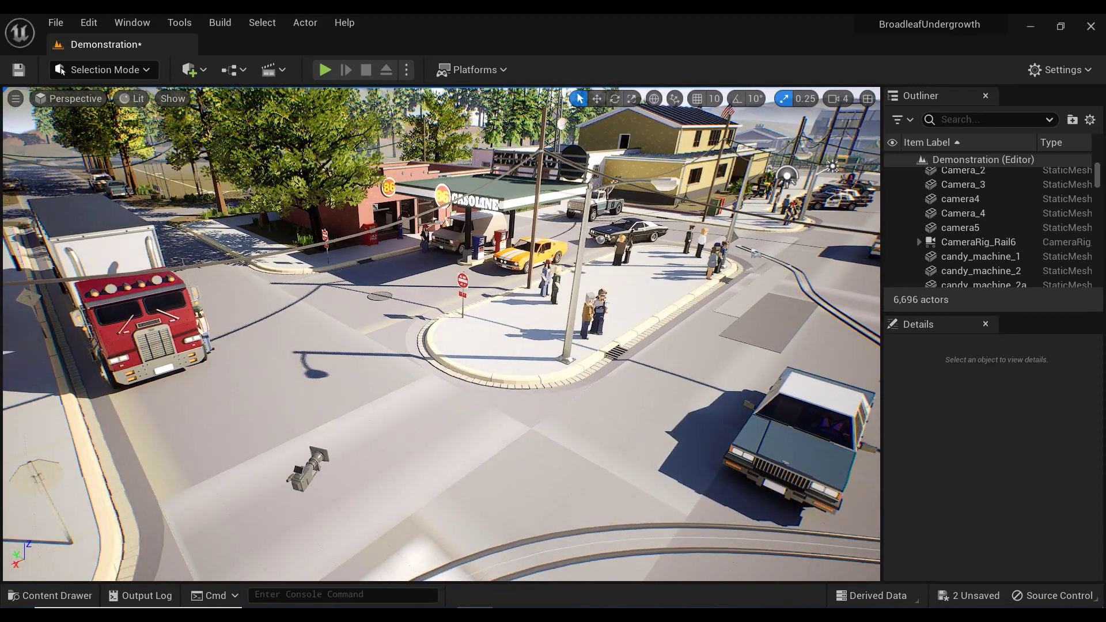
Step: Delete the stray CineCameraActor8 and show the Cinematic actors in the Place Actors panel
{"action": "left_click", "coordinate": [308, 468]}
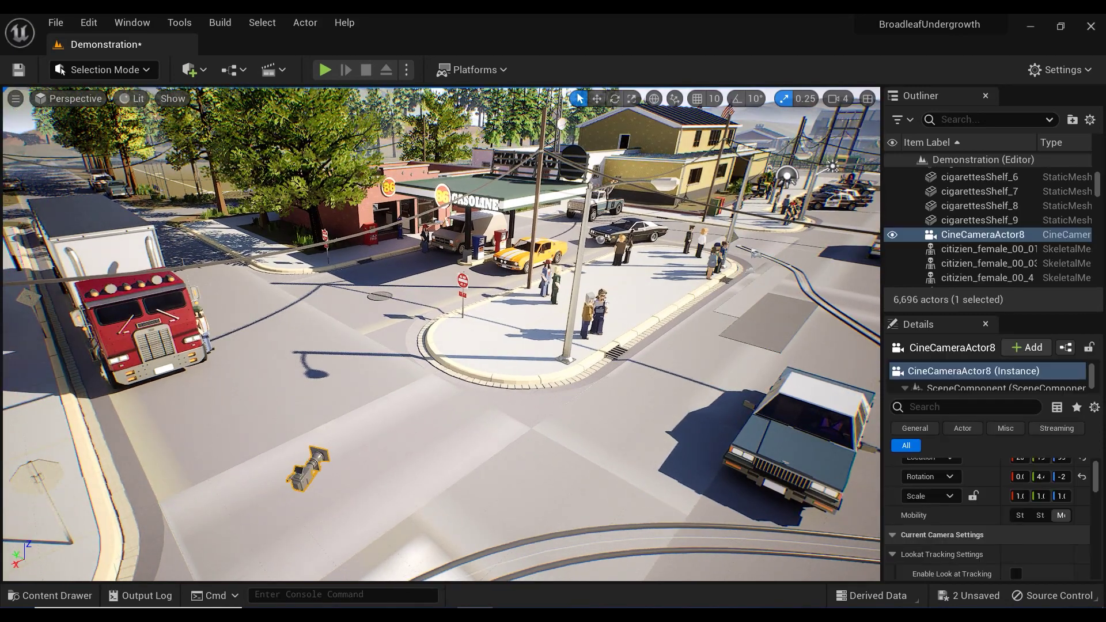
{"action": "key", "text": "Delete"}
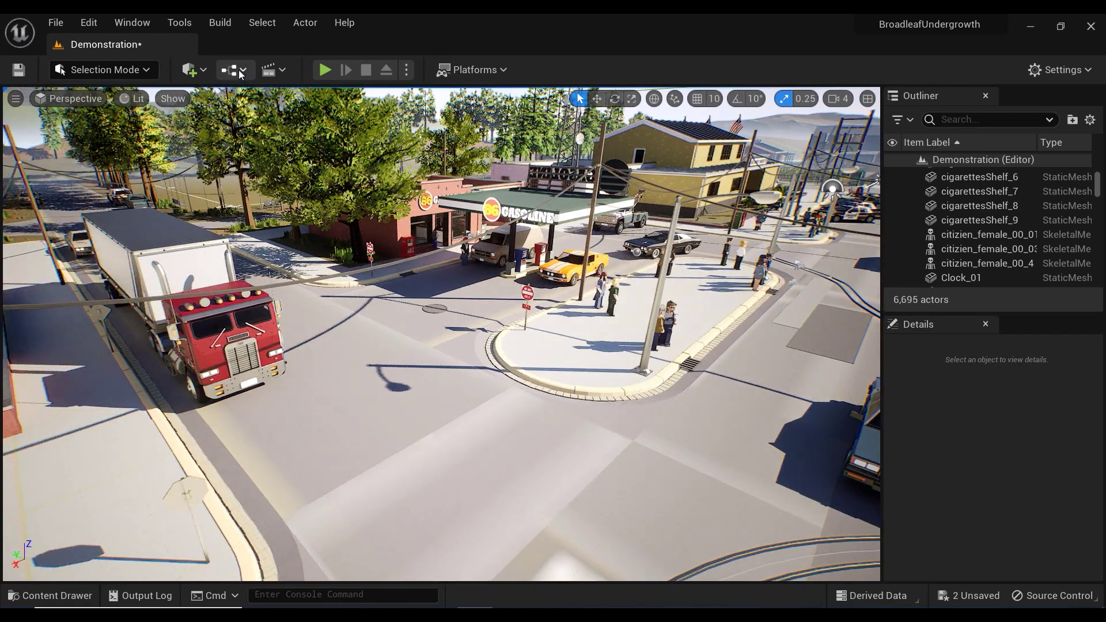
{"action": "left_click", "coordinate": [282, 70]}
{"action": "left_click", "coordinate": [200, 73]}
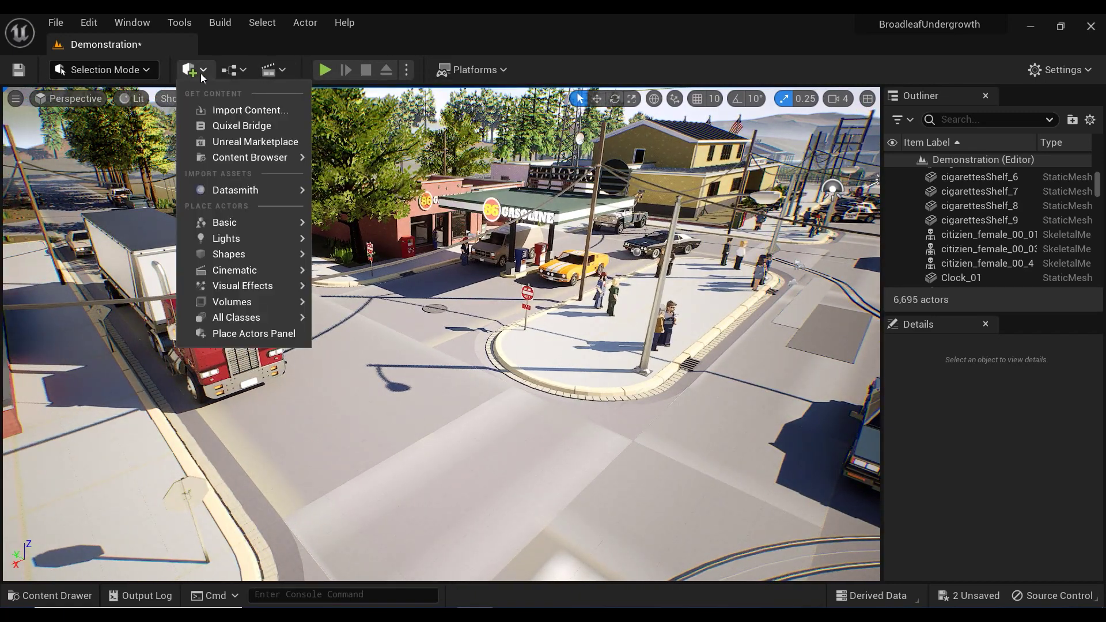
{"action": "left_click", "coordinate": [247, 334]}
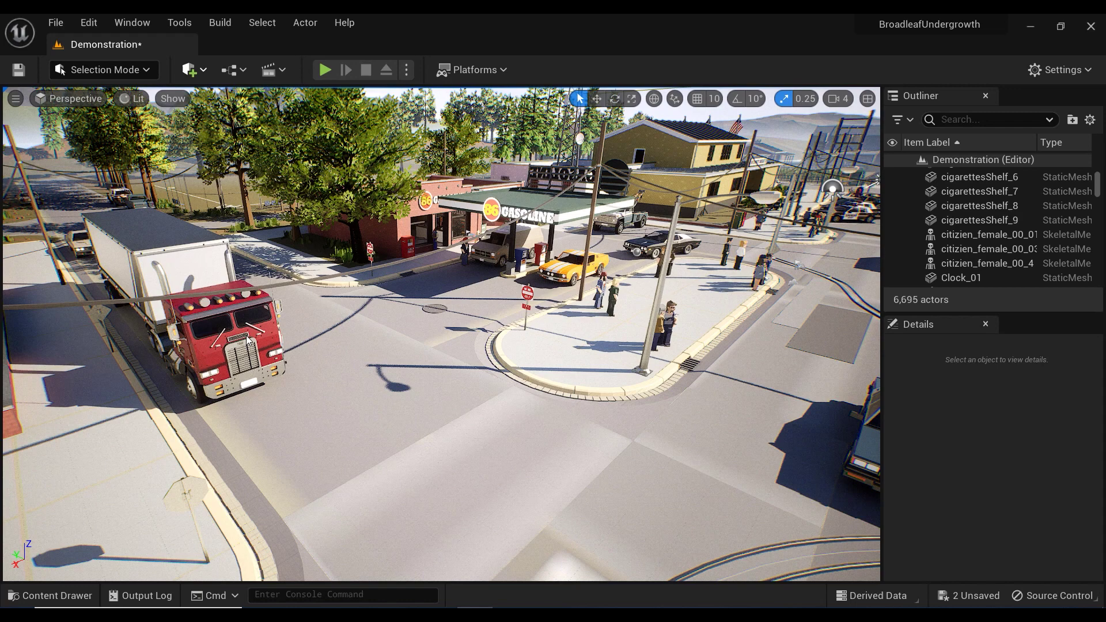
{"action": "left_click", "coordinate": [102, 148]}
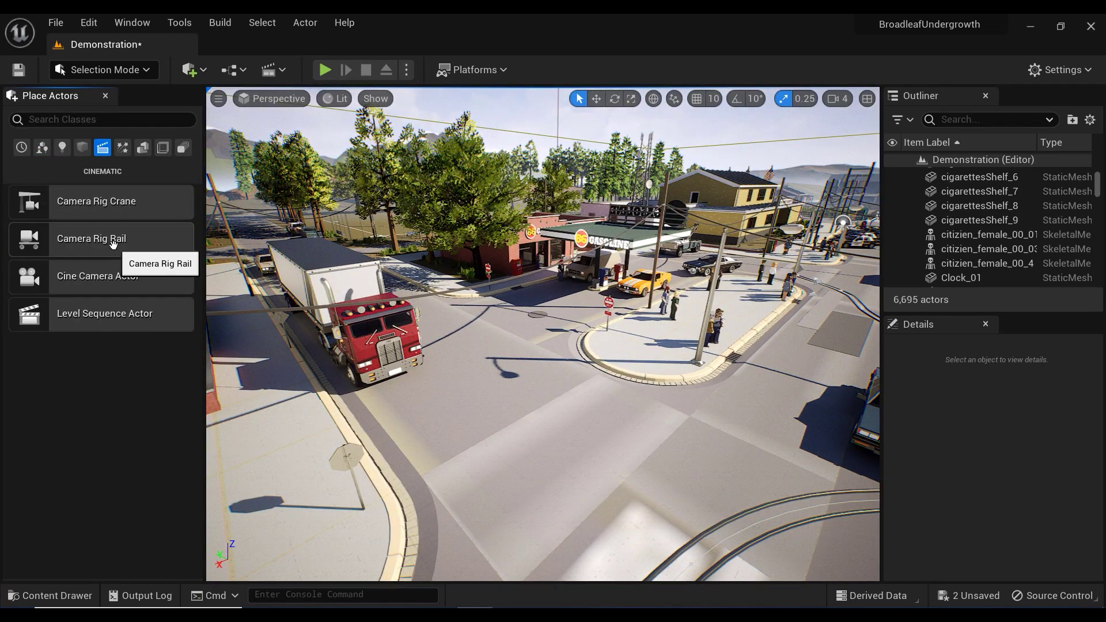
Step: Drop a Camera Rig Rail on the road and set its Current Position on Rail to about 0.536
{"action": "left_click_drag", "start_coordinate": [387, 354], "coordinate": [591, 452]}
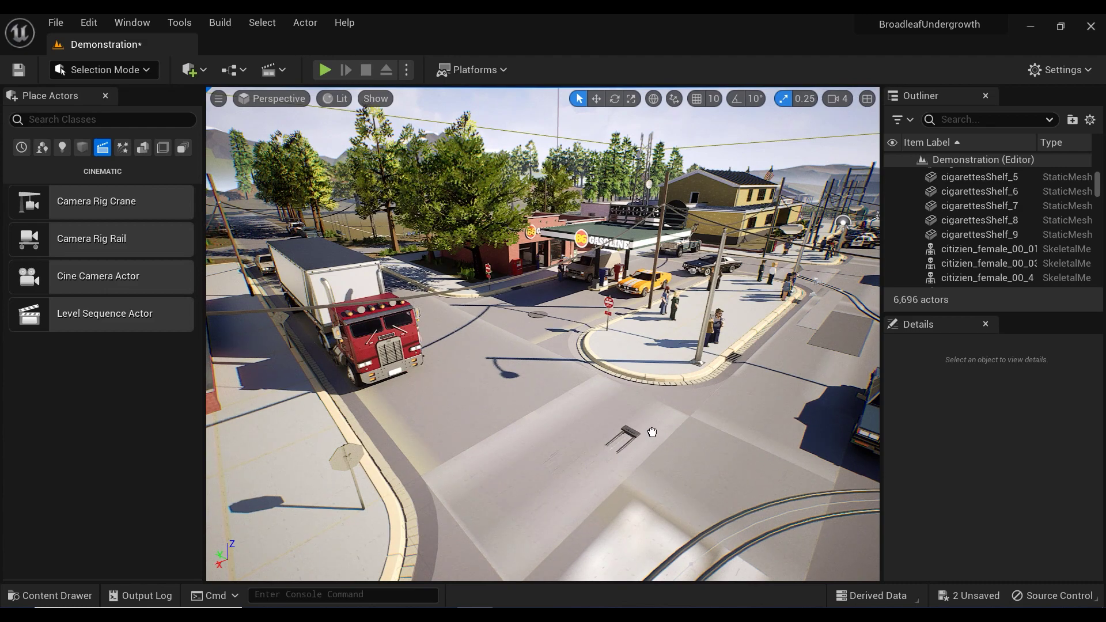
{"action": "scroll", "coordinate": [685, 472], "scroll_direction": "up", "scroll_amount": 2}
{"action": "scroll", "coordinate": [685, 472], "scroll_direction": "up", "scroll_amount": 2}
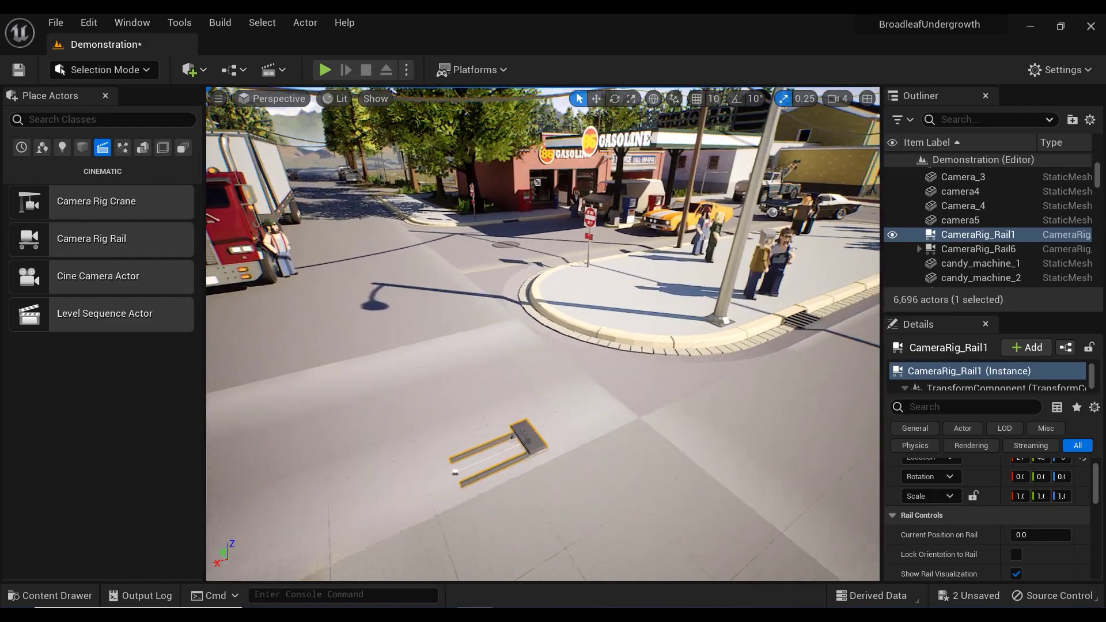
{"action": "scroll", "coordinate": [685, 473], "scroll_direction": "up", "scroll_amount": 2}
{"action": "right_click_drag", "start_coordinate": [543, 335], "coordinate": [519, 323]}
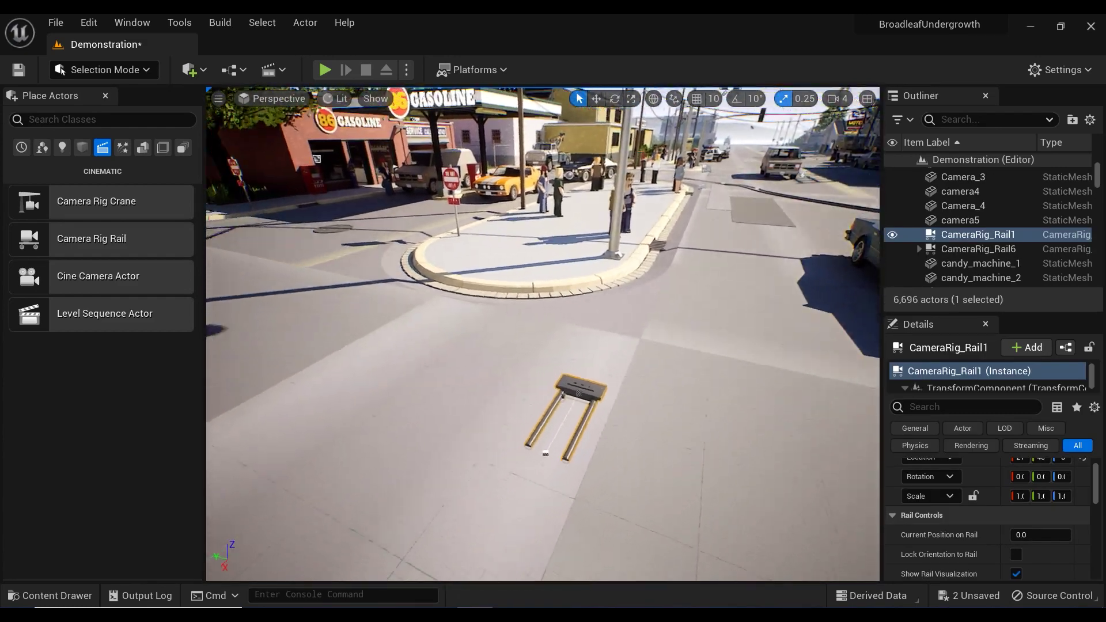
{"action": "right_click_drag", "start_coordinate": [836, 427], "coordinate": [837, 427]}
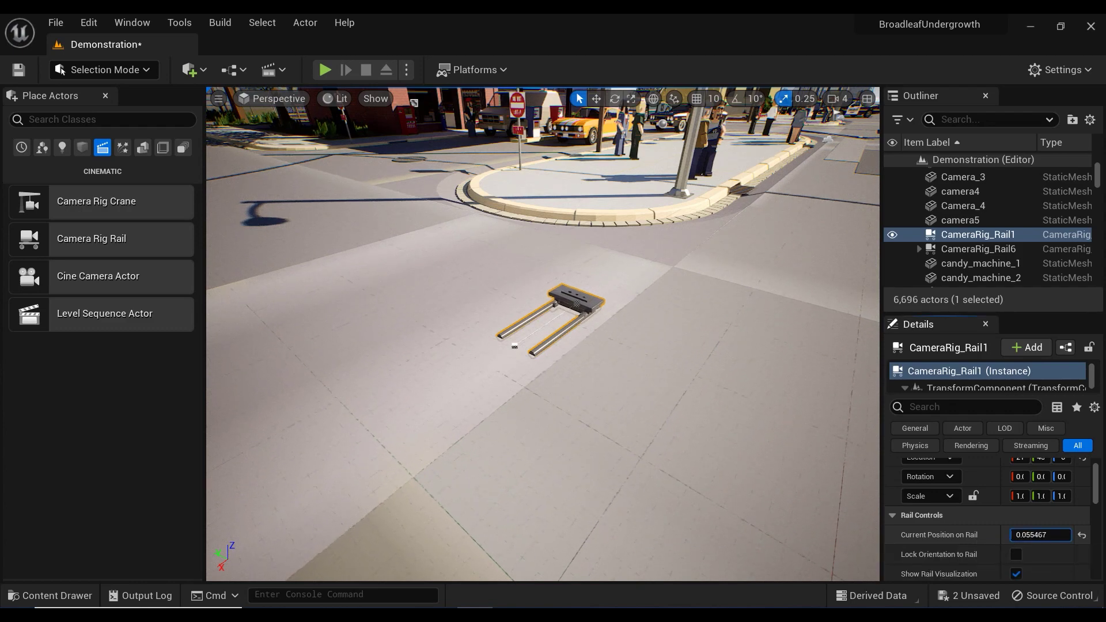
{"action": "left_click_drag", "start_coordinate": [1061, 534], "coordinate": [1038, 534]}
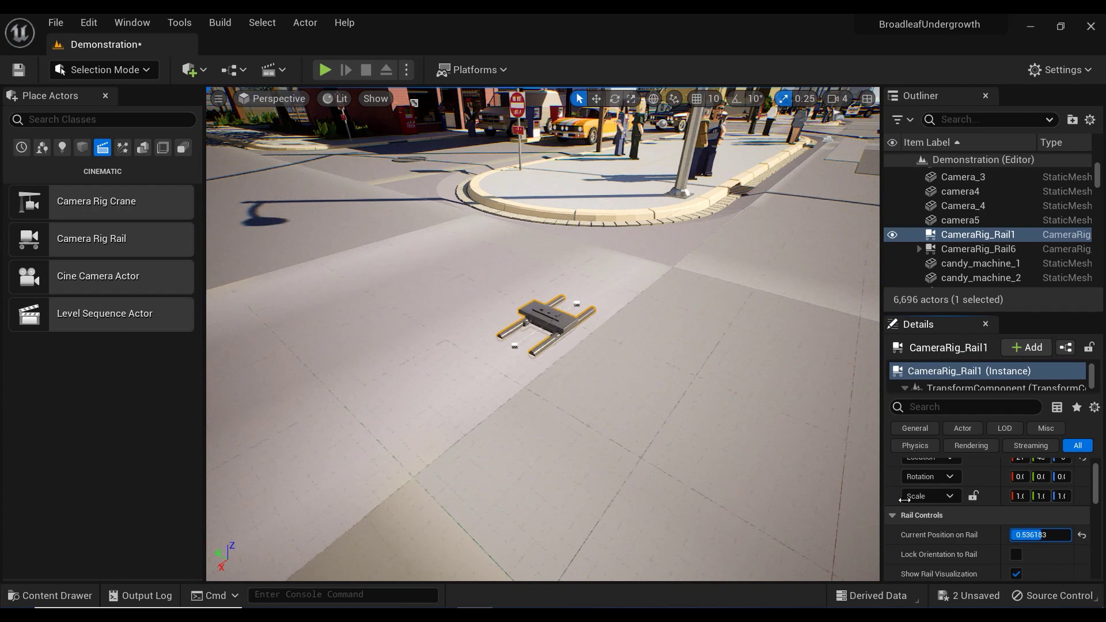
{"action": "left_click_drag", "start_coordinate": [547, 346], "coordinate": [635, 353], "text": "alt"}
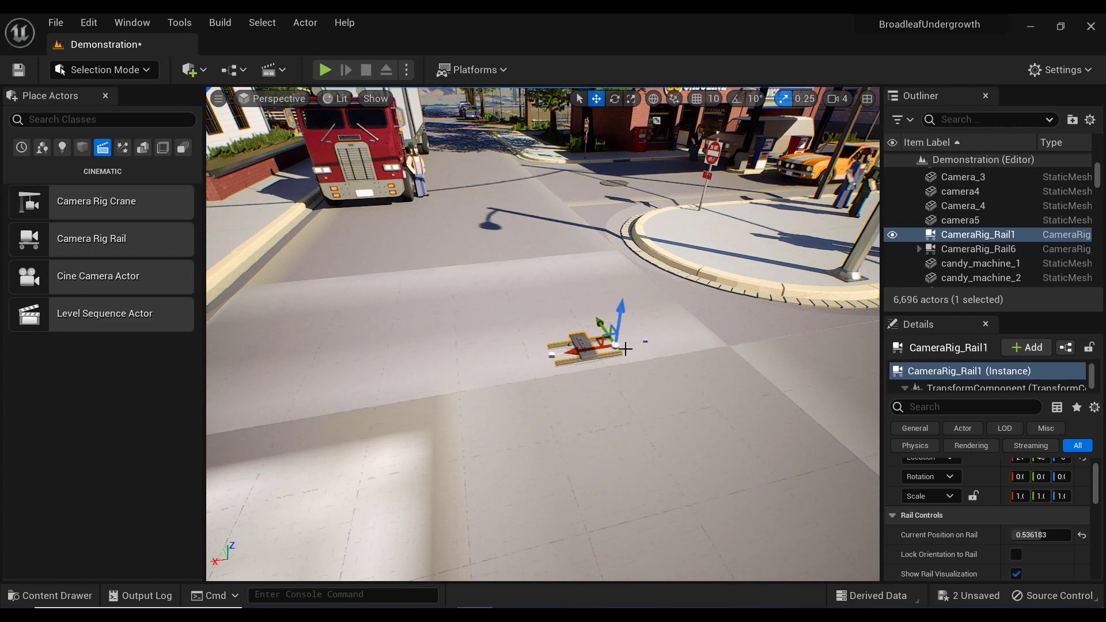
Step: Drag CameraRig_Rail1's spline points outward so the rail runs across the road with a gentle bend
{"action": "left_click_drag", "start_coordinate": [593, 348], "coordinate": [666, 348]}
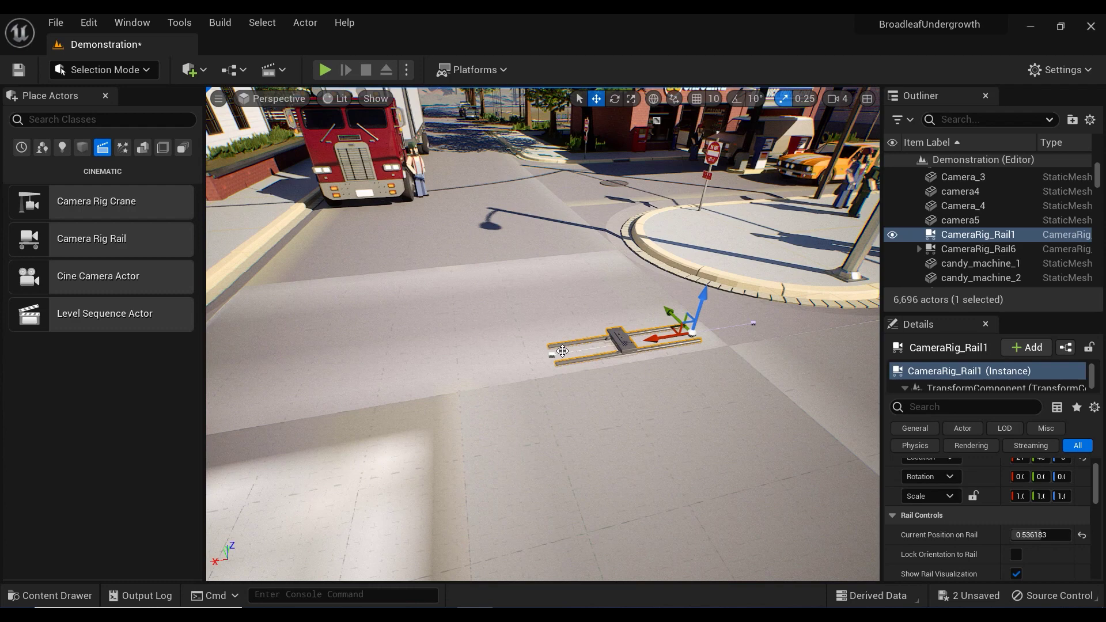
{"action": "mouse_move", "coordinate": [527, 357]}
{"action": "left_mouse_down"}
{"action": "mouse_move", "coordinate": [462, 364]}
{"action": "mouse_move", "coordinate": [513, 313]}
{"action": "mouse_move", "coordinate": [446, 326]}
{"action": "mouse_move", "coordinate": [420, 299]}
{"action": "mouse_move", "coordinate": [683, 339]}
{"action": "left_mouse_up"}
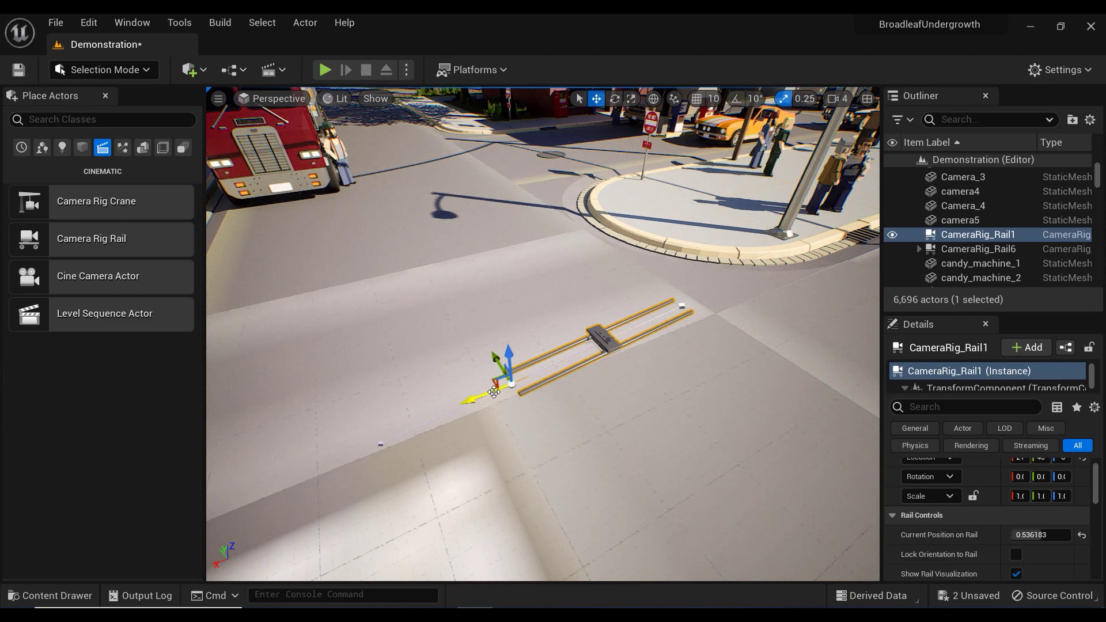
{"action": "left_click_drag", "start_coordinate": [488, 392], "coordinate": [369, 428]}
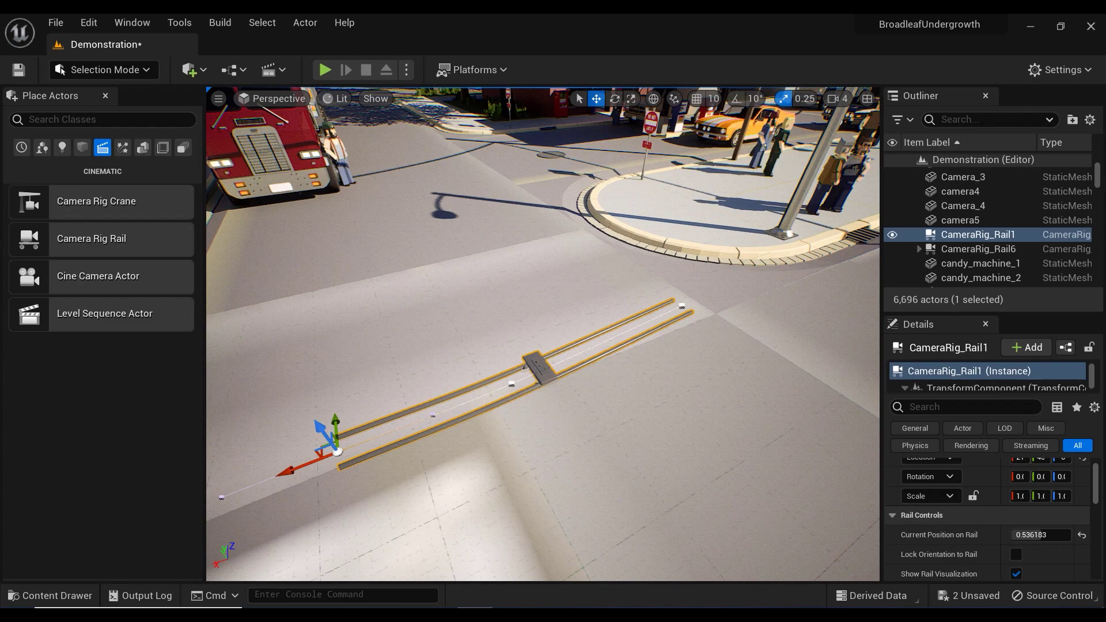
{"action": "left_click_drag", "start_coordinate": [542, 334], "coordinate": [680, 340], "text": "alt"}
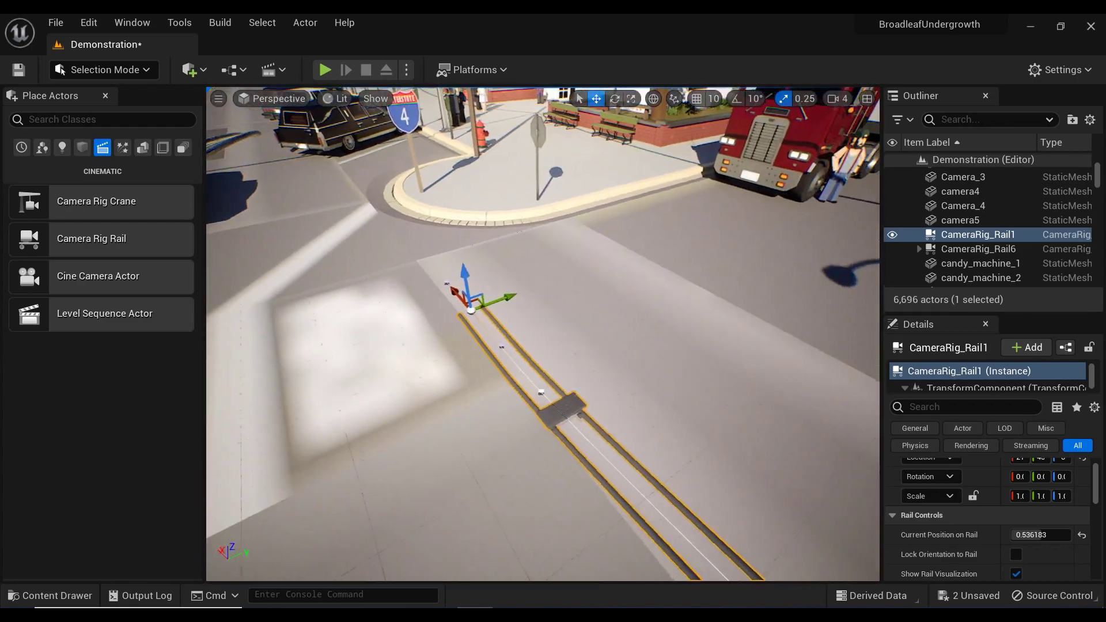
{"action": "left_click_drag", "start_coordinate": [554, 404], "coordinate": [559, 405], "text": "alt"}
{"action": "mouse_move", "coordinate": [681, 382]}
{"action": "left_mouse_down", "text": "alt"}
{"action": "mouse_move", "coordinate": [681, 348]}
{"action": "mouse_move", "coordinate": [514, 382]}
{"action": "mouse_move", "coordinate": [394, 368]}
{"action": "left_mouse_up", "text": "alt"}
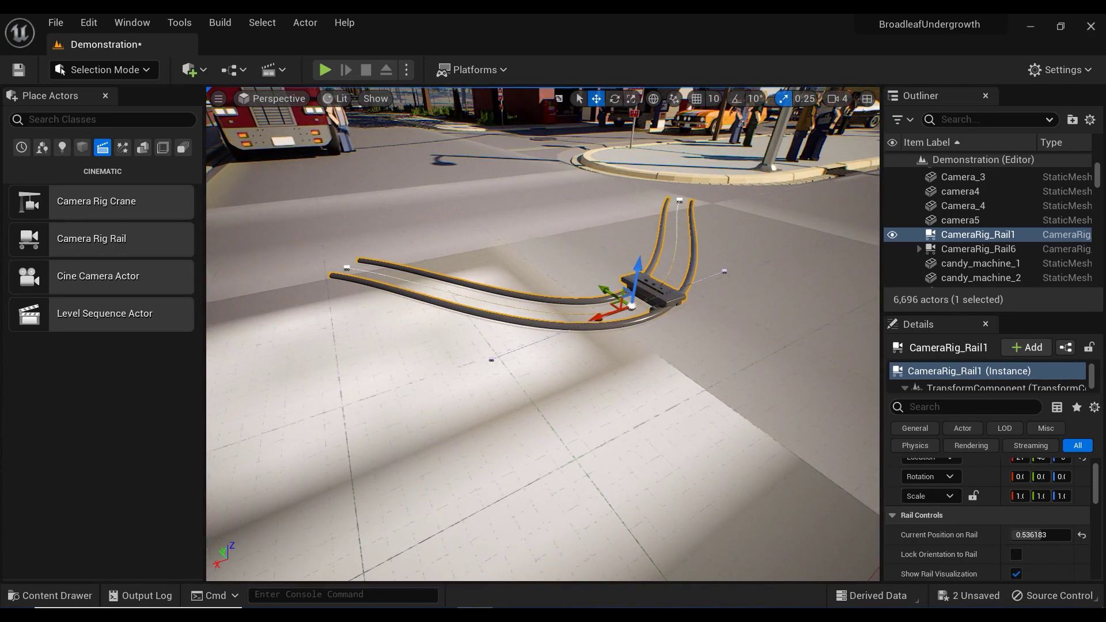
Step: Extend the rail toward the intersection and round its corner point
{"action": "mouse_move", "coordinate": [474, 337]}
{"action": "left_mouse_down"}
{"action": "mouse_move", "coordinate": [494, 387]}
{"action": "mouse_move", "coordinate": [447, 288]}
{"action": "mouse_move", "coordinate": [442, 243]}
{"action": "mouse_move", "coordinate": [507, 362]}
{"action": "mouse_move", "coordinate": [553, 346]}
{"action": "mouse_move", "coordinate": [657, 250]}
{"action": "left_mouse_up"}
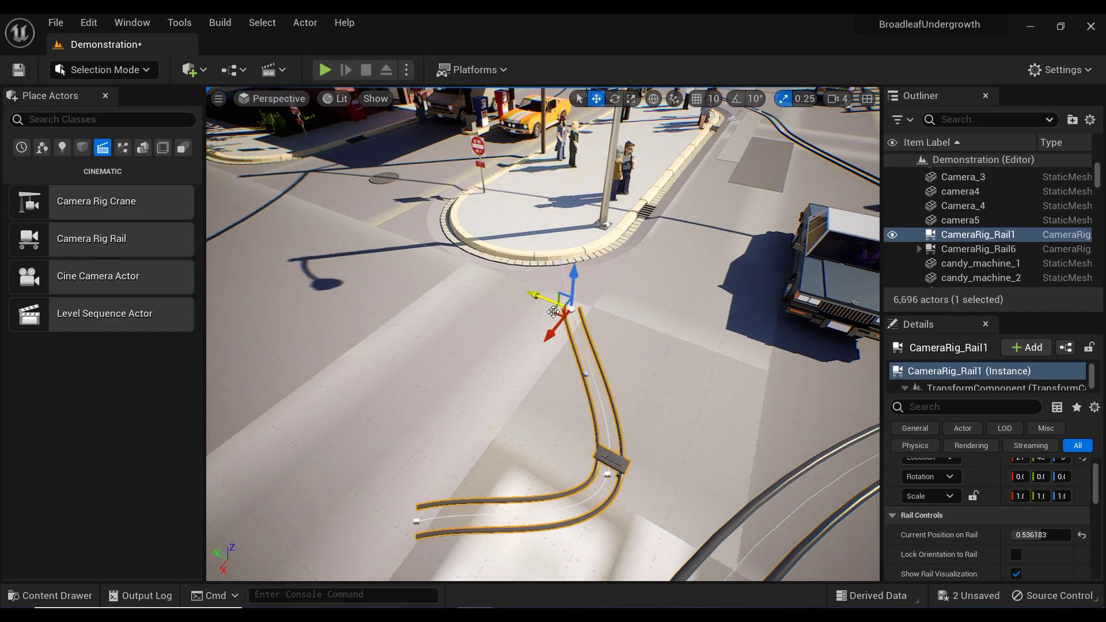
{"action": "mouse_move", "coordinate": [556, 312]}
{"action": "left_mouse_down"}
{"action": "mouse_move", "coordinate": [662, 267]}
{"action": "mouse_move", "coordinate": [687, 277]}
{"action": "left_mouse_up"}
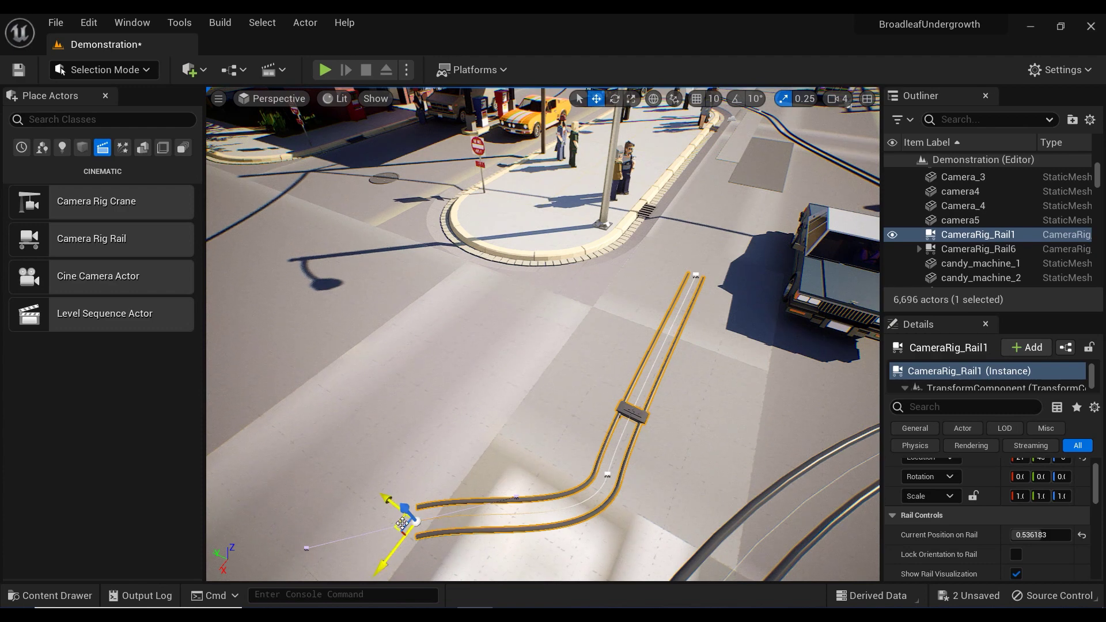
{"action": "mouse_move", "coordinate": [402, 523]}
{"action": "left_mouse_down"}
{"action": "mouse_move", "coordinate": [247, 316]}
{"action": "mouse_move", "coordinate": [227, 321]}
{"action": "mouse_move", "coordinate": [233, 307]}
{"action": "left_mouse_up"}
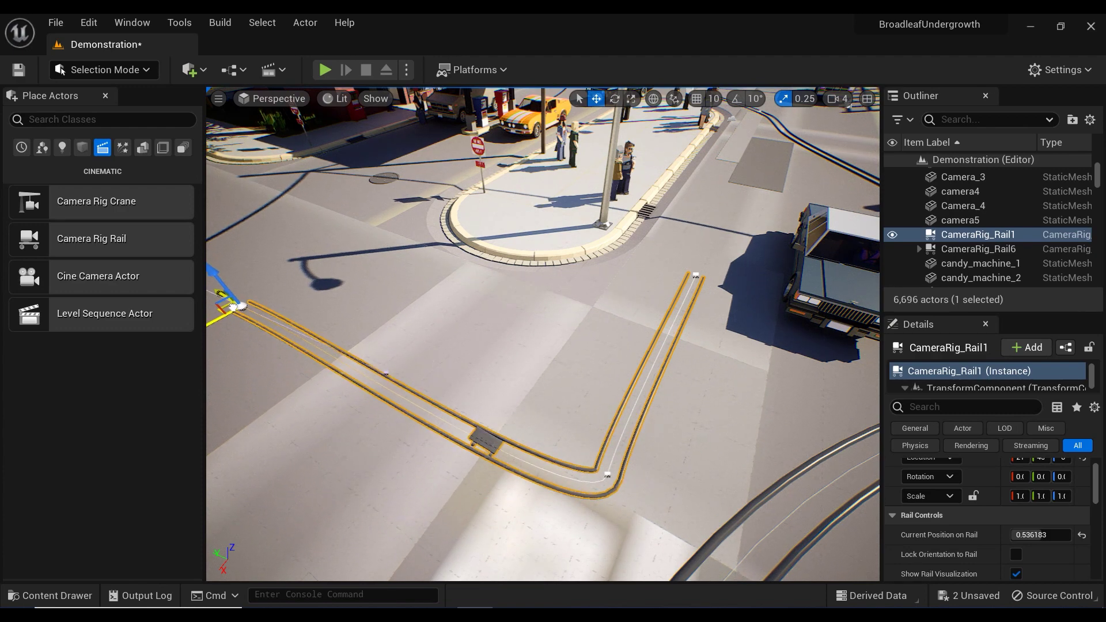
{"action": "left_click_drag", "start_coordinate": [475, 343], "coordinate": [646, 326], "text": "alt"}
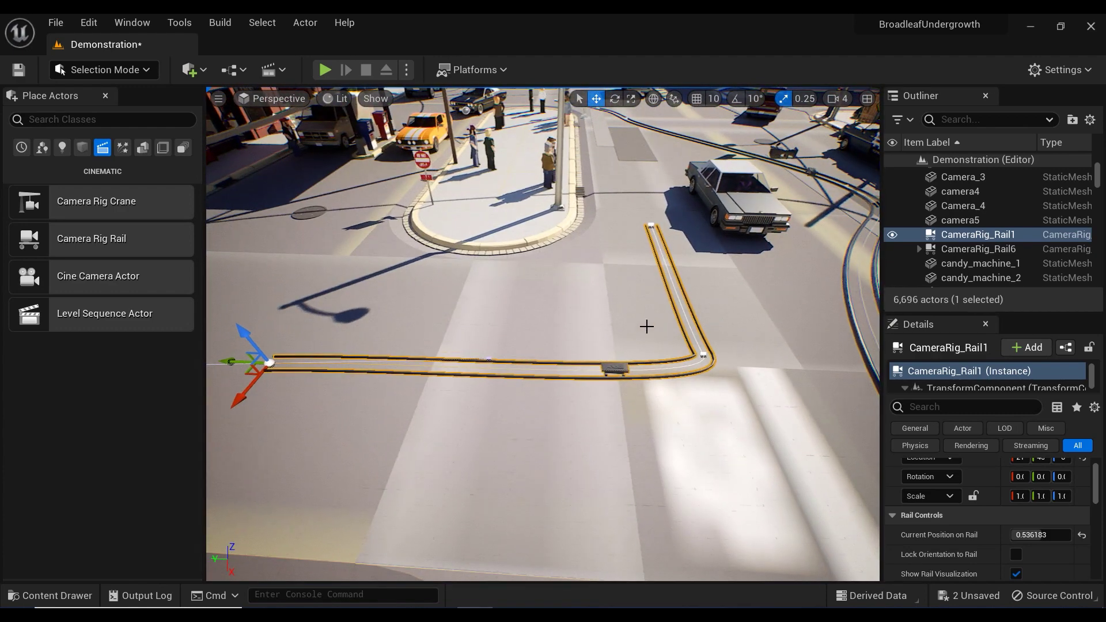
{"action": "scroll", "coordinate": [651, 224], "scroll_direction": "up", "scroll_amount": 2}
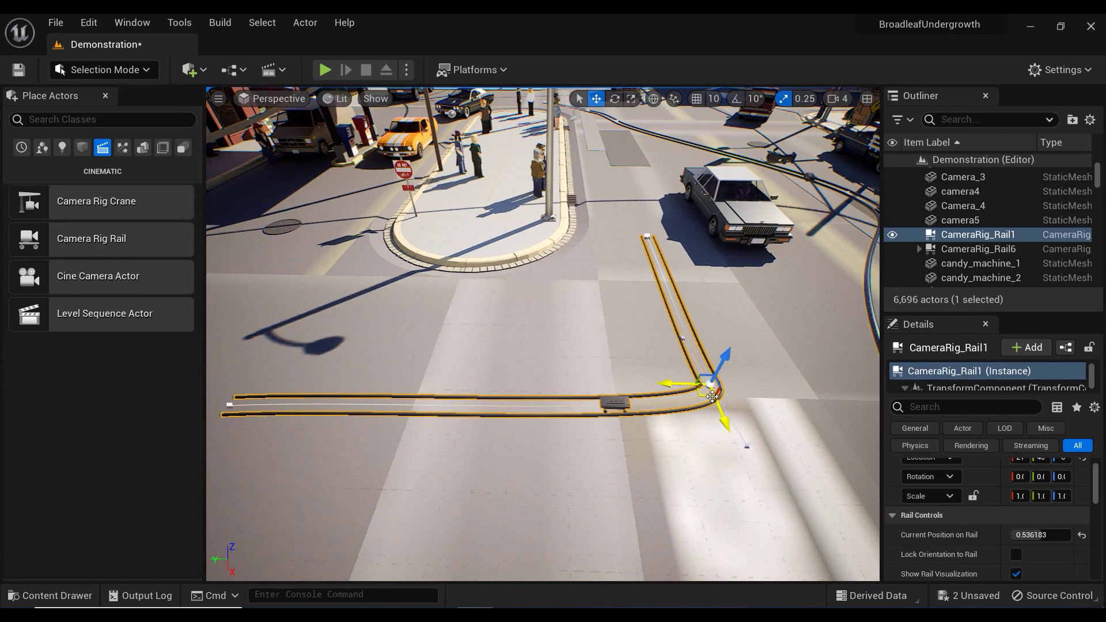
{"action": "left_click_drag", "start_coordinate": [710, 384], "coordinate": [615, 375]}
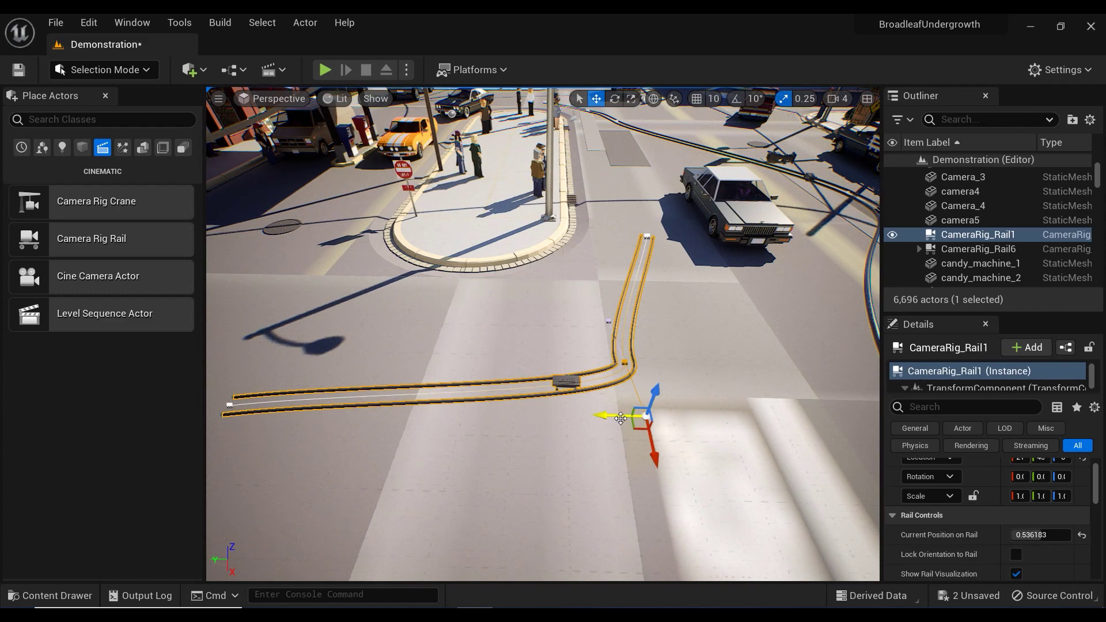
{"action": "left_click_drag", "start_coordinate": [620, 418], "coordinate": [555, 407]}
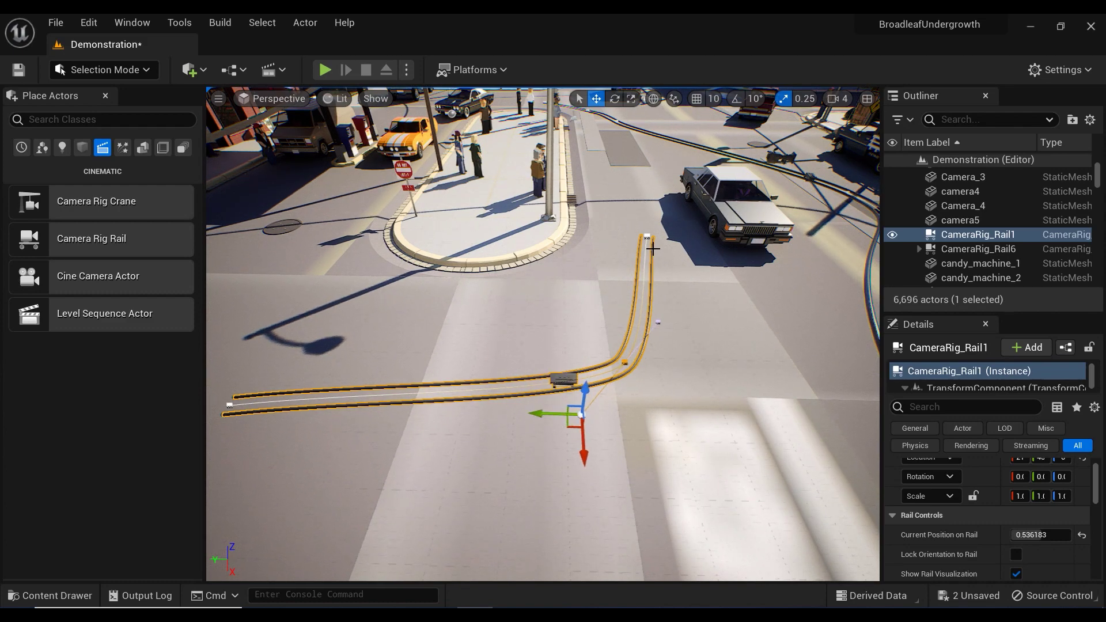
Step: Lengthen the rail toward the red truck and extend its far end up the street
{"action": "right_click_drag", "start_coordinate": [476, 285], "coordinate": [464, 283]}
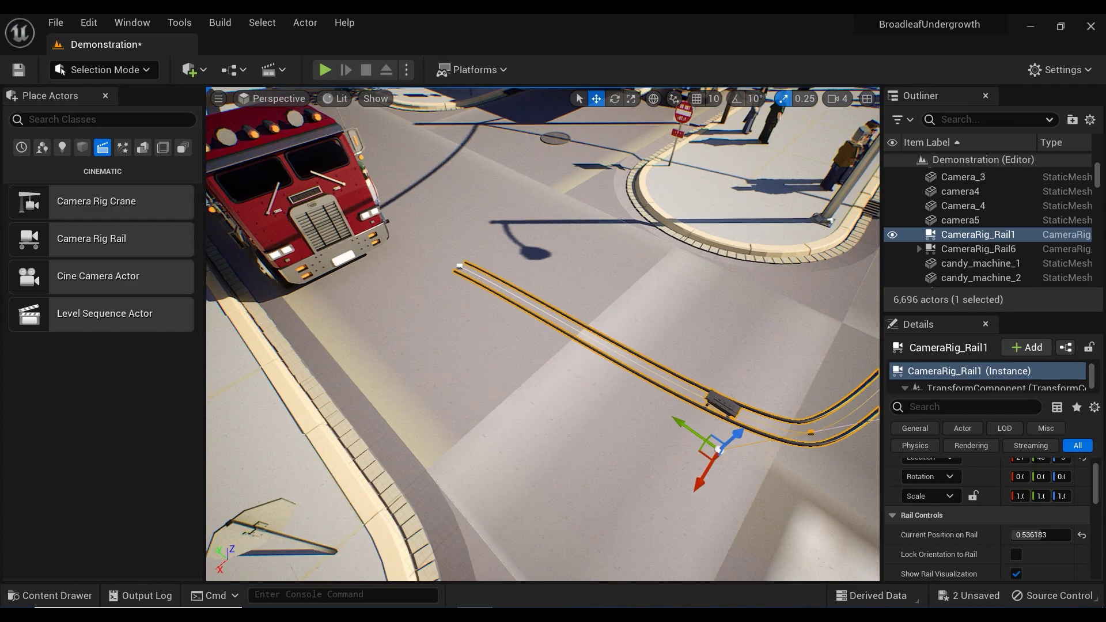
{"action": "left_click", "coordinate": [490, 293]}
{"action": "scroll", "coordinate": [490, 292], "scroll_direction": "down", "scroll_amount": 5}
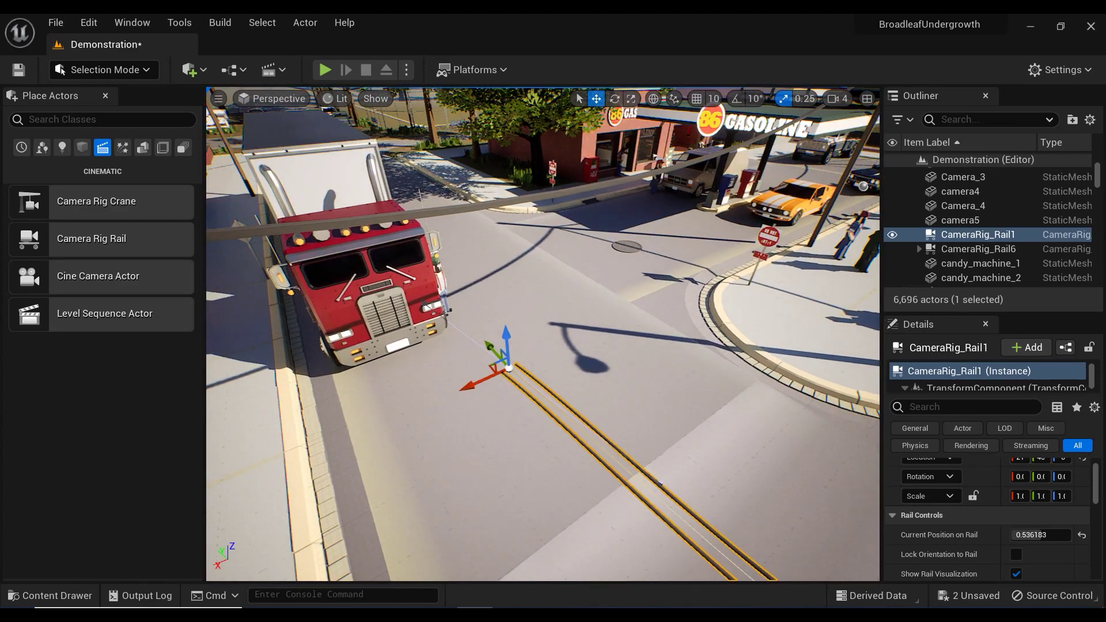
{"action": "left_click_drag", "start_coordinate": [493, 368], "coordinate": [454, 244]}
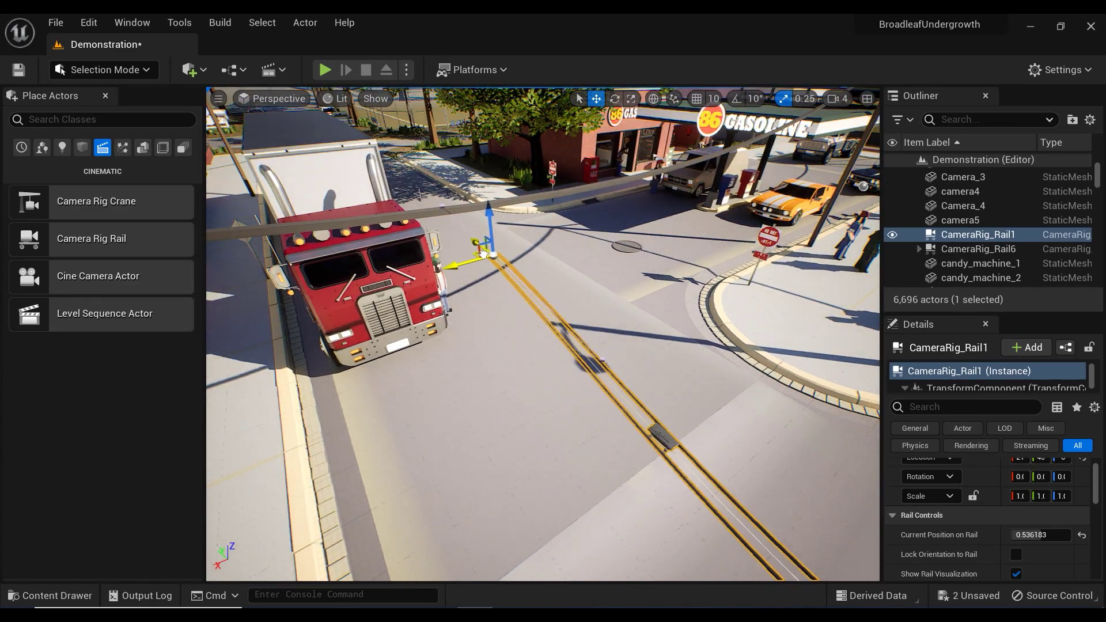
{"action": "right_click_drag", "start_coordinate": [454, 245], "coordinate": [614, 343]}
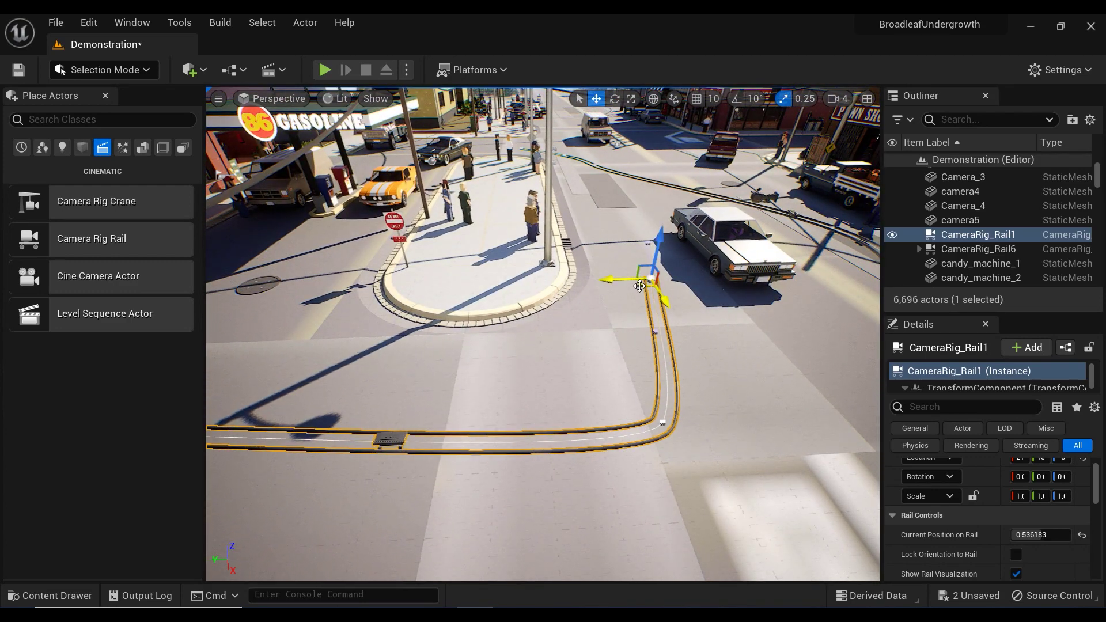
{"action": "left_click_drag", "start_coordinate": [640, 286], "coordinate": [608, 208]}
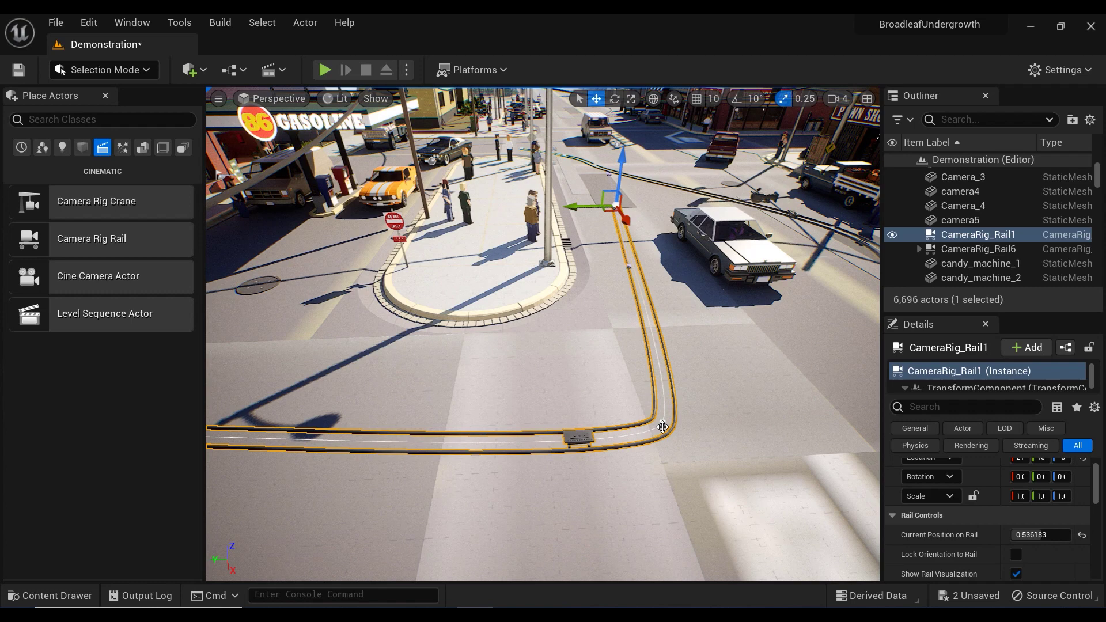
{"action": "left_click_drag", "start_coordinate": [659, 431], "coordinate": [708, 475]}
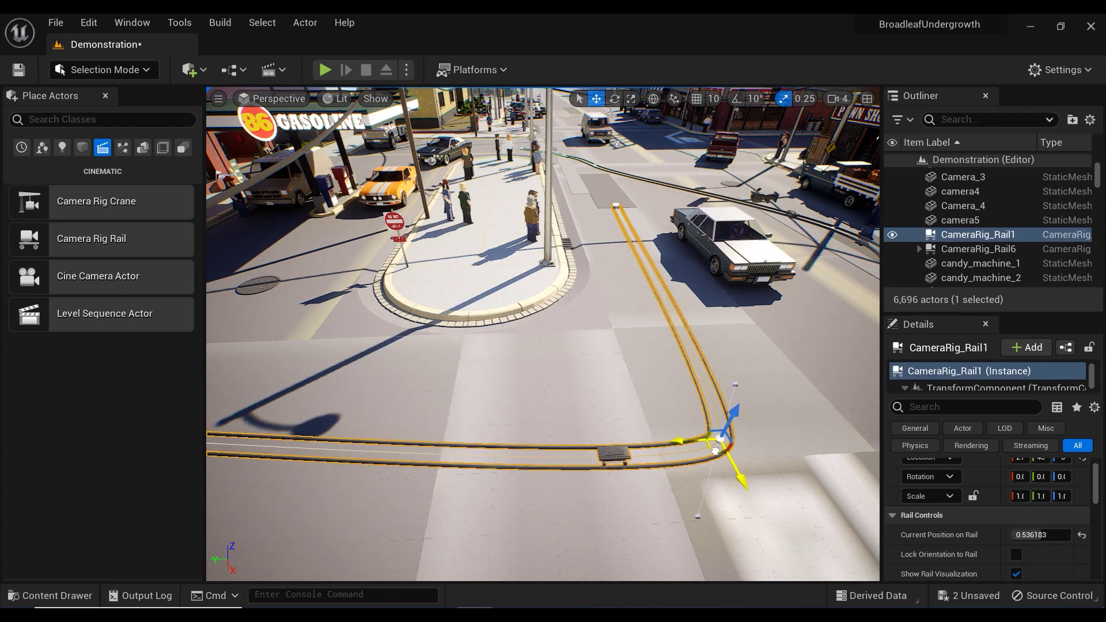
Step: Widen the corner and smooth the left curve into a U-shaped hairpin
{"action": "right_click_drag", "start_coordinate": [695, 514], "coordinate": [741, 456]}
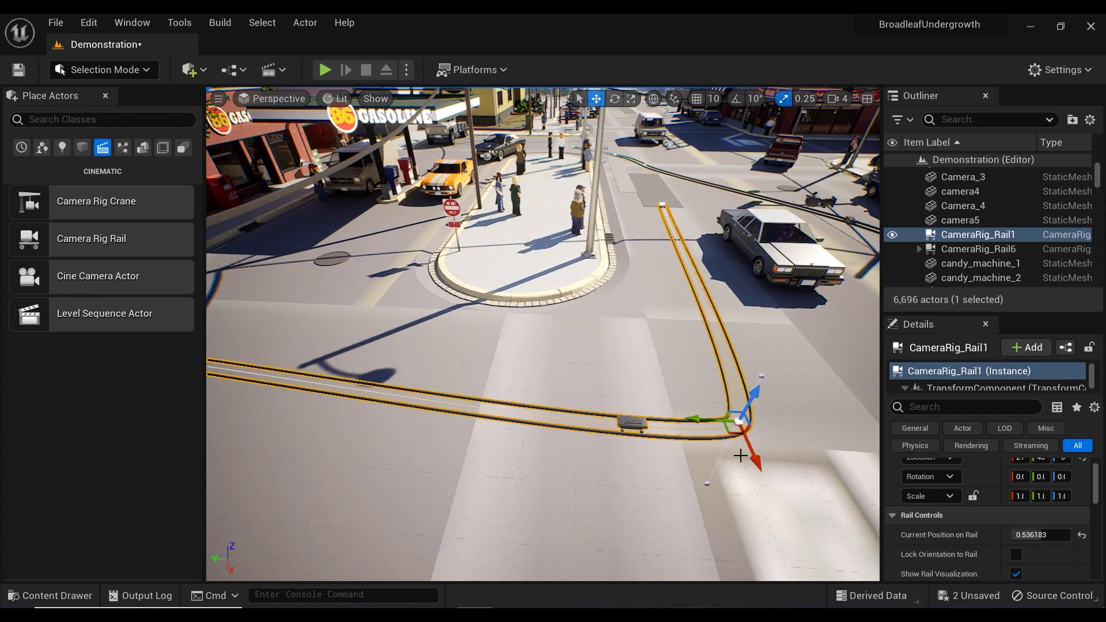
{"action": "left_click_drag", "start_coordinate": [706, 419], "coordinate": [406, 449]}
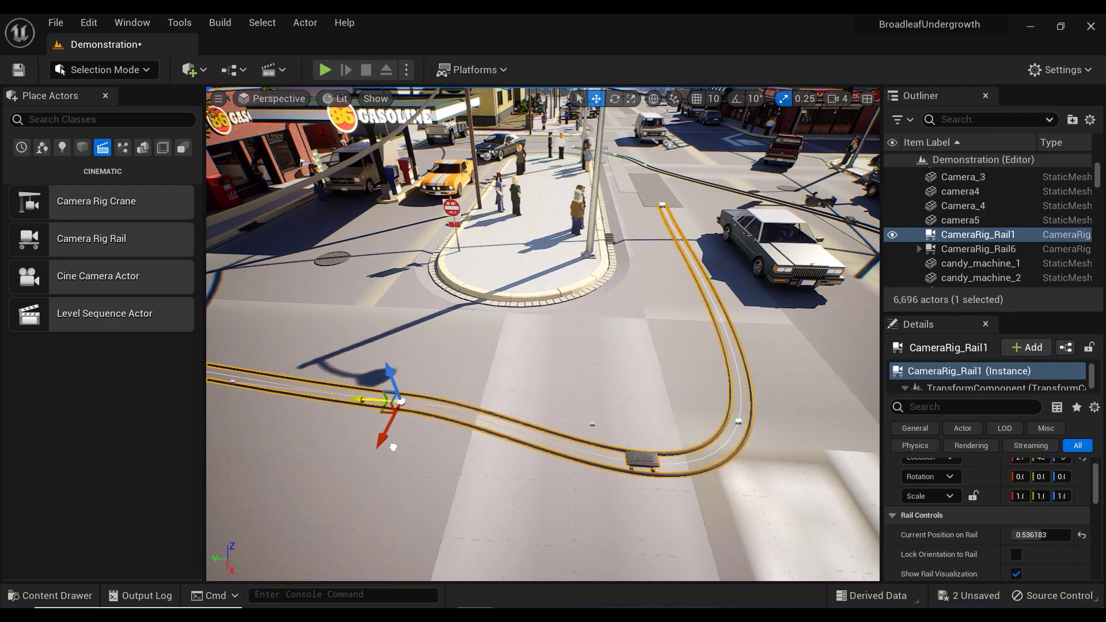
{"action": "right_click_drag", "start_coordinate": [406, 449], "coordinate": [374, 449]}
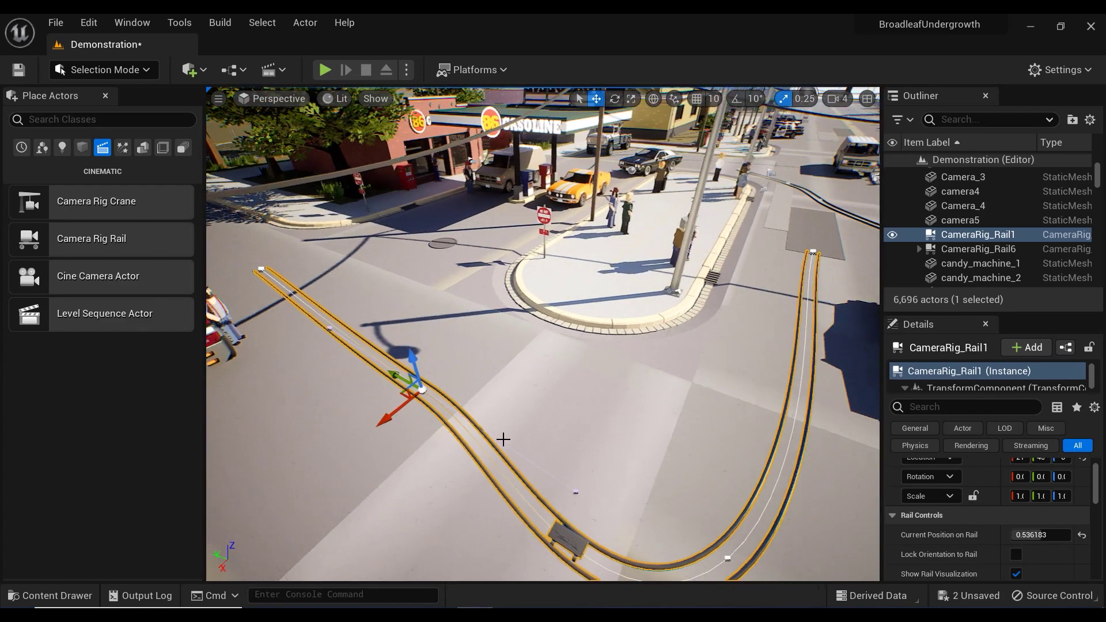
{"action": "left_click_drag", "start_coordinate": [558, 507], "coordinate": [462, 544]}
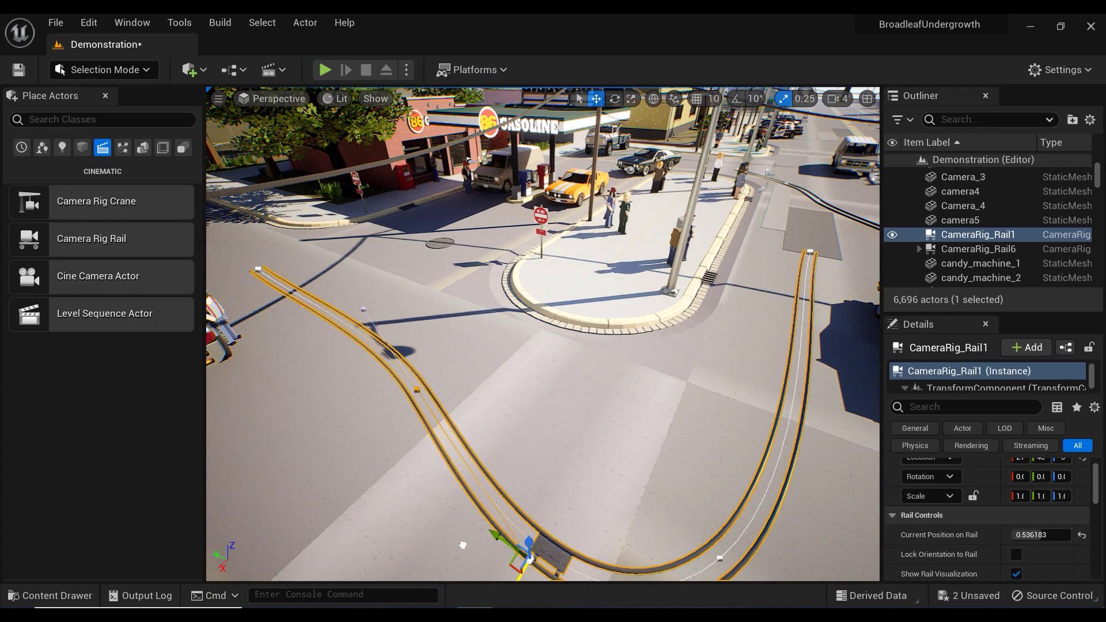
{"action": "right_click_drag", "start_coordinate": [482, 385], "coordinate": [322, 289]}
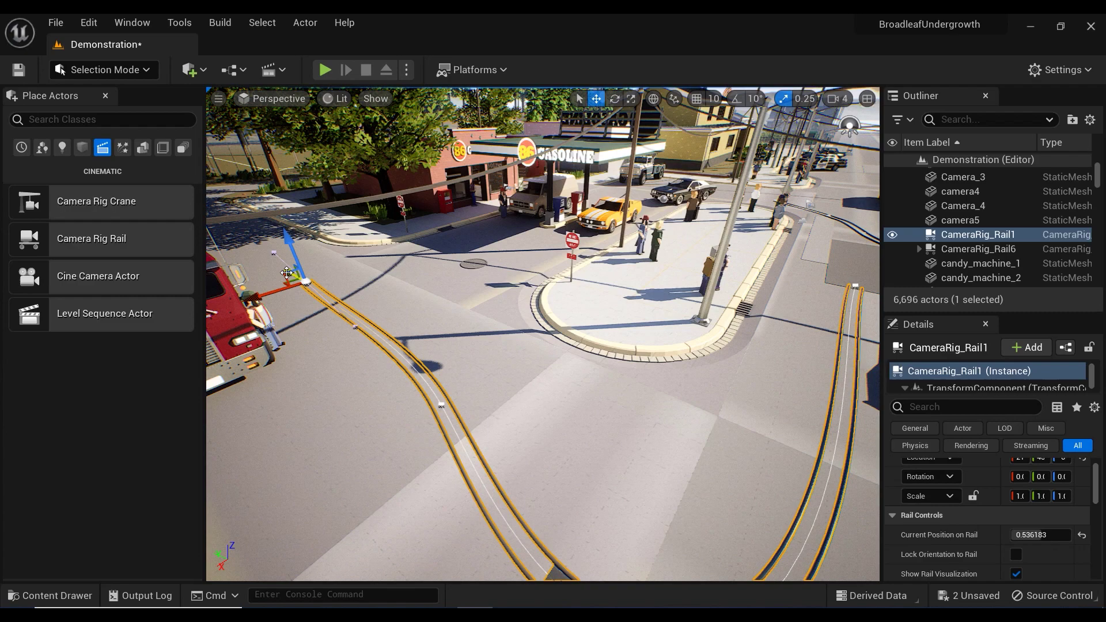
{"action": "mouse_move", "coordinate": [282, 281]}
{"action": "right_mouse_down"}
{"action": "mouse_move", "coordinate": [465, 372]}
{"action": "mouse_move", "coordinate": [600, 390]}
{"action": "mouse_move", "coordinate": [408, 535]}
{"action": "mouse_move", "coordinate": [438, 554]}
{"action": "right_mouse_up"}
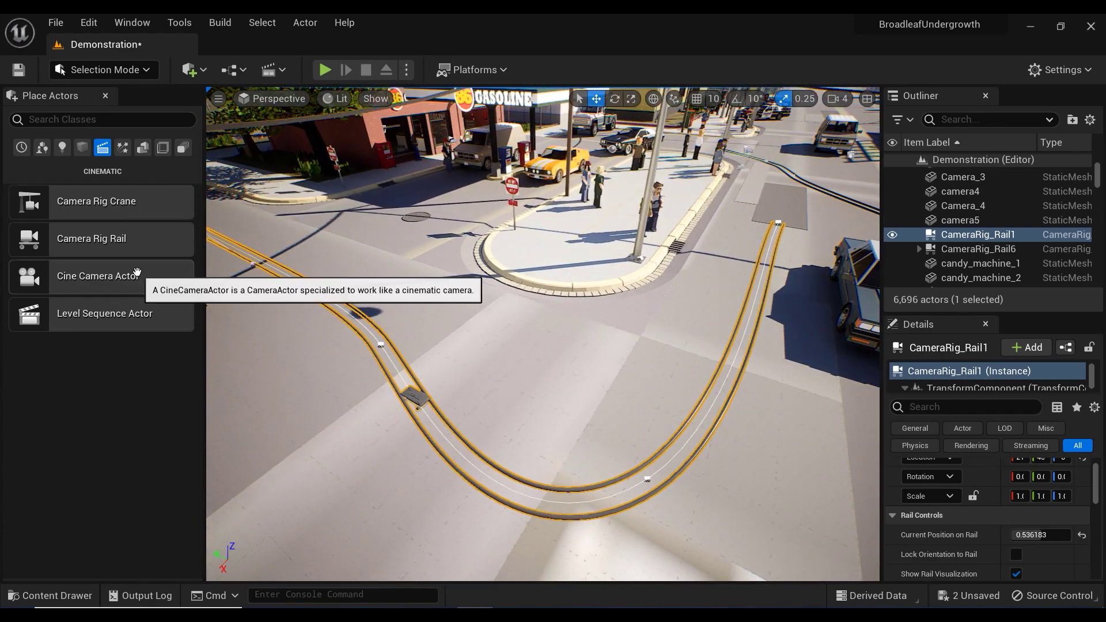
Step: Place a Cine Camera Actor beside the rail, raise it slightly and turn it along the rail
{"action": "left_click_drag", "start_coordinate": [137, 272], "coordinate": [452, 417]}
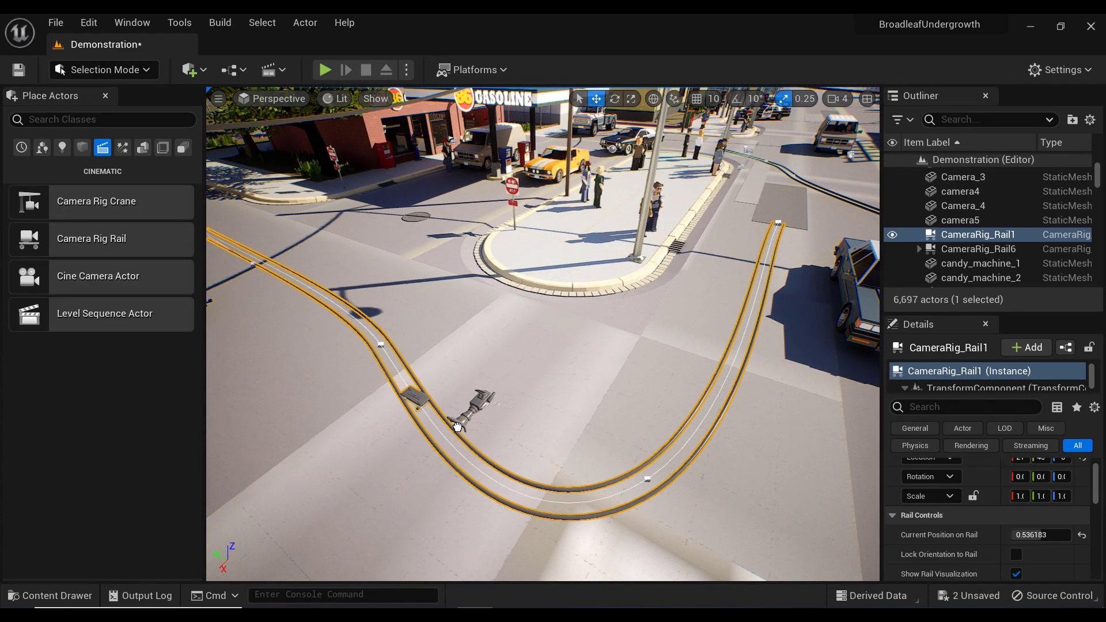
{"action": "left_click", "coordinate": [457, 427]}
{"action": "key", "text": "e"}
{"action": "key", "text": "w"}
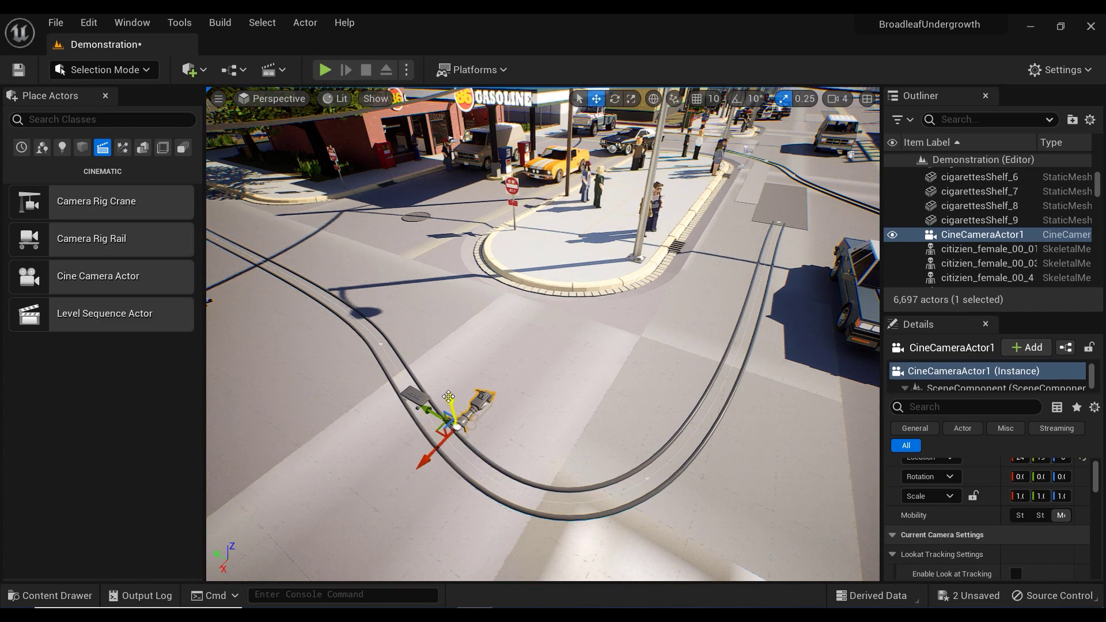
{"action": "left_click_drag", "start_coordinate": [449, 397], "coordinate": [449, 370]}
{"action": "key", "text": "e"}
{"action": "mouse_move", "coordinate": [477, 443]}
{"action": "left_mouse_down"}
{"action": "mouse_move", "coordinate": [480, 366]}
{"action": "mouse_move", "coordinate": [461, 375]}
{"action": "left_mouse_up"}
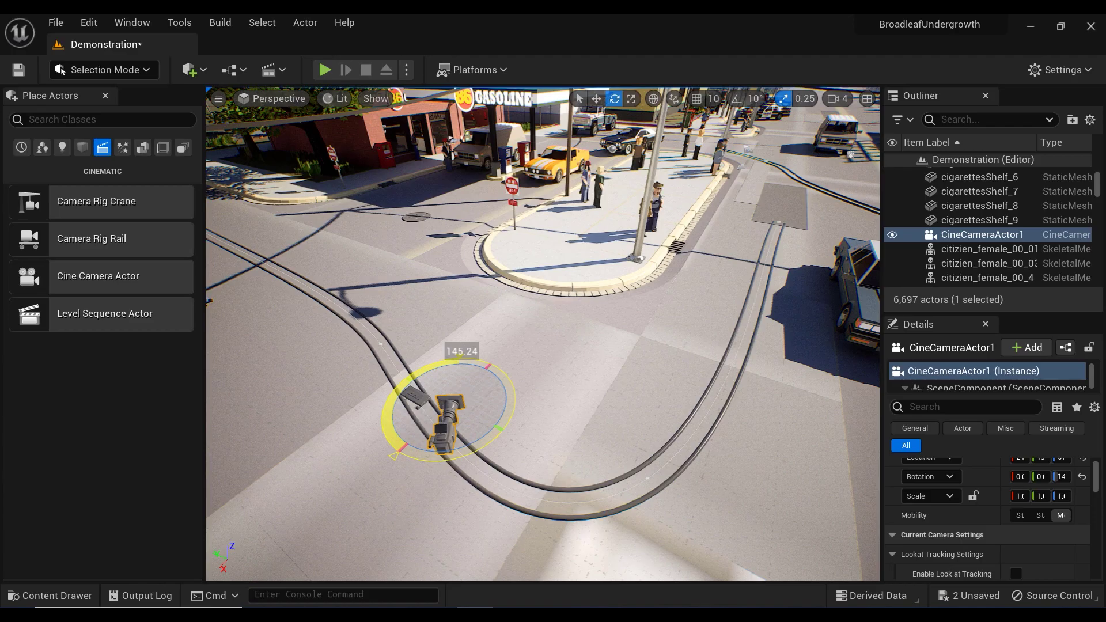
{"action": "mouse_move", "coordinate": [519, 345]}
{"action": "left_mouse_down"}
{"action": "mouse_move", "coordinate": [472, 276]}
{"action": "mouse_move", "coordinate": [553, 334]}
{"action": "mouse_move", "coordinate": [605, 322]}
{"action": "left_mouse_up"}
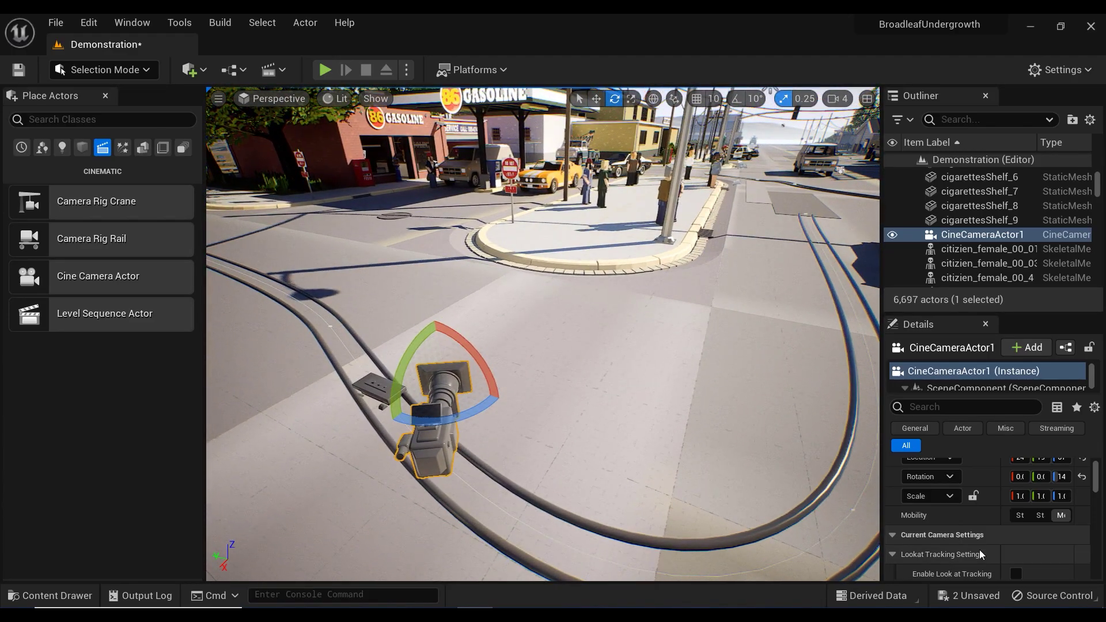
Step: Set the camera to track the yellow car veh_SportClassic_3 and enable look-at tracking
{"action": "right_click_drag", "start_coordinate": [979, 554], "coordinate": [980, 497]}
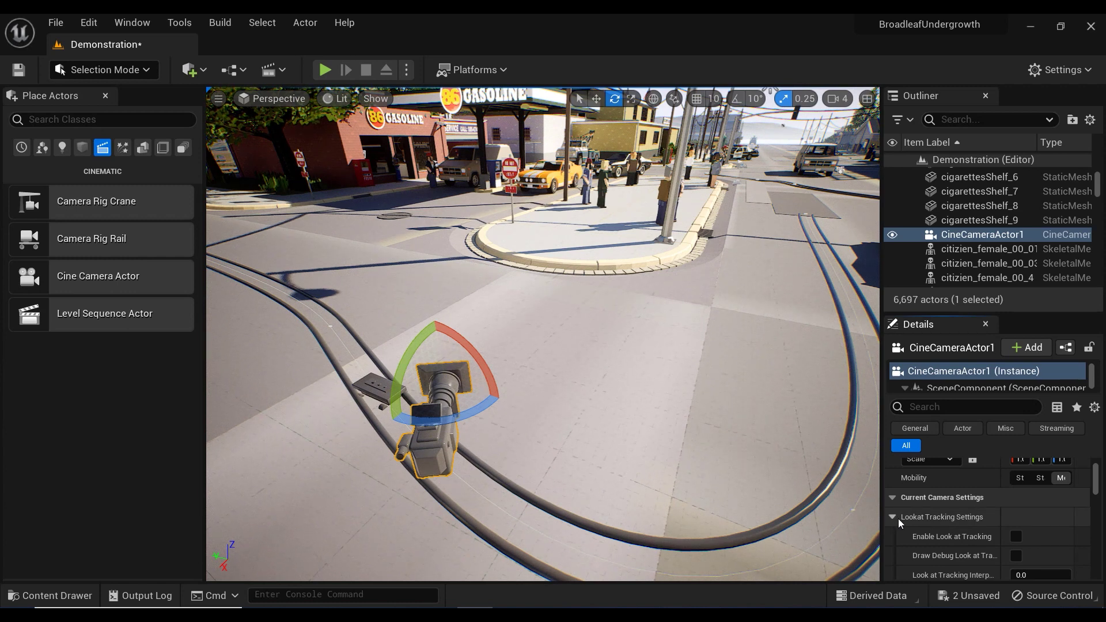
{"action": "scroll", "coordinate": [1020, 518], "scroll_direction": "down", "scroll_amount": 3}
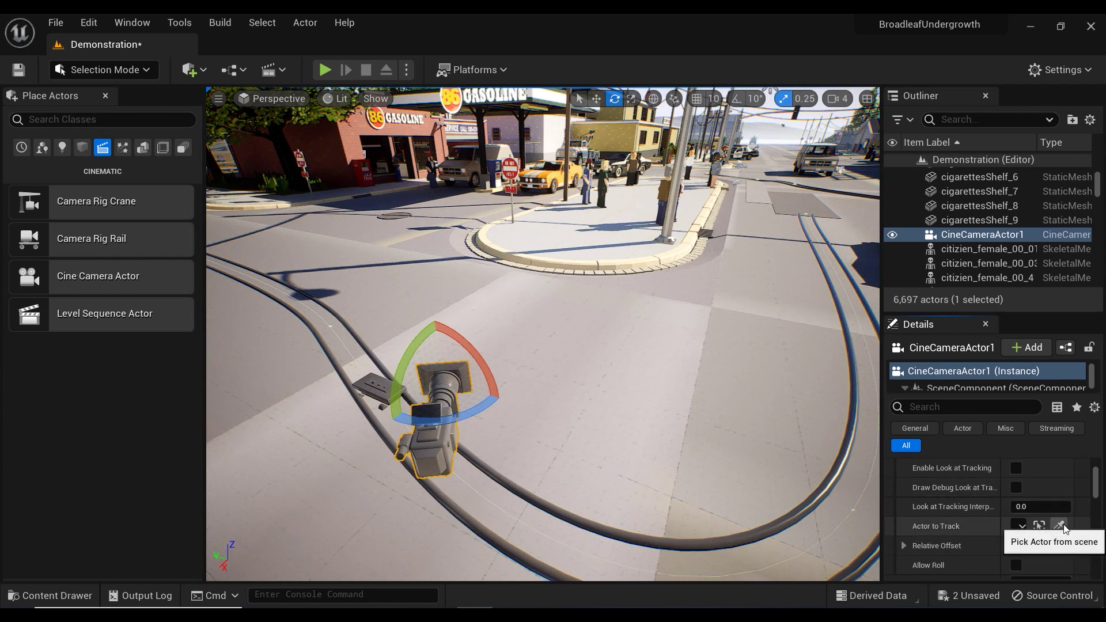
{"action": "left_click", "coordinate": [1058, 526]}
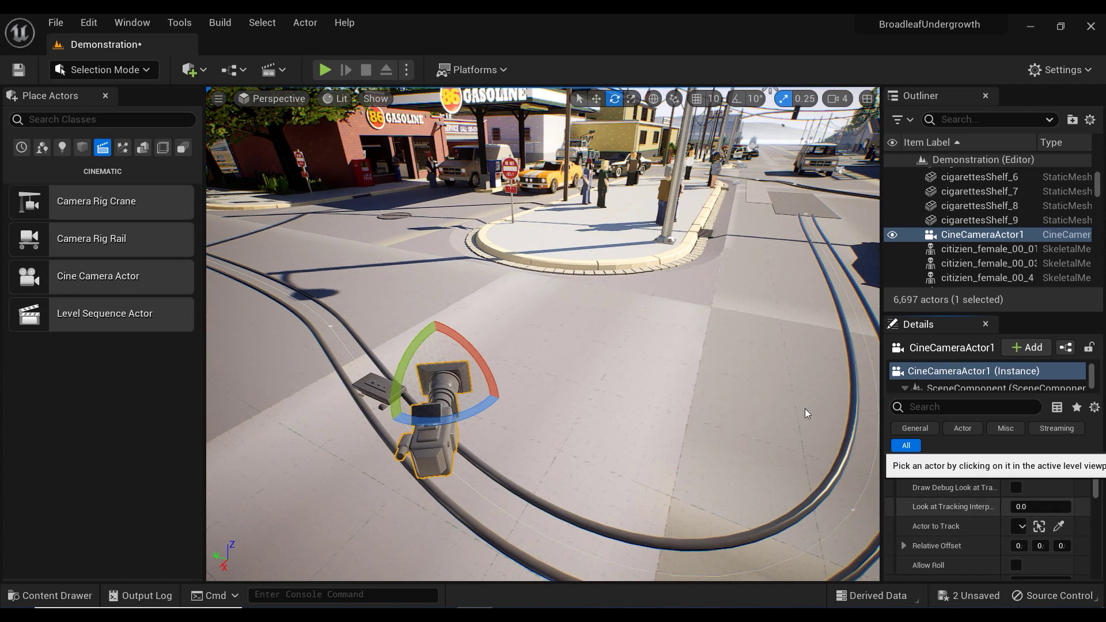
{"action": "left_click", "coordinate": [543, 175]}
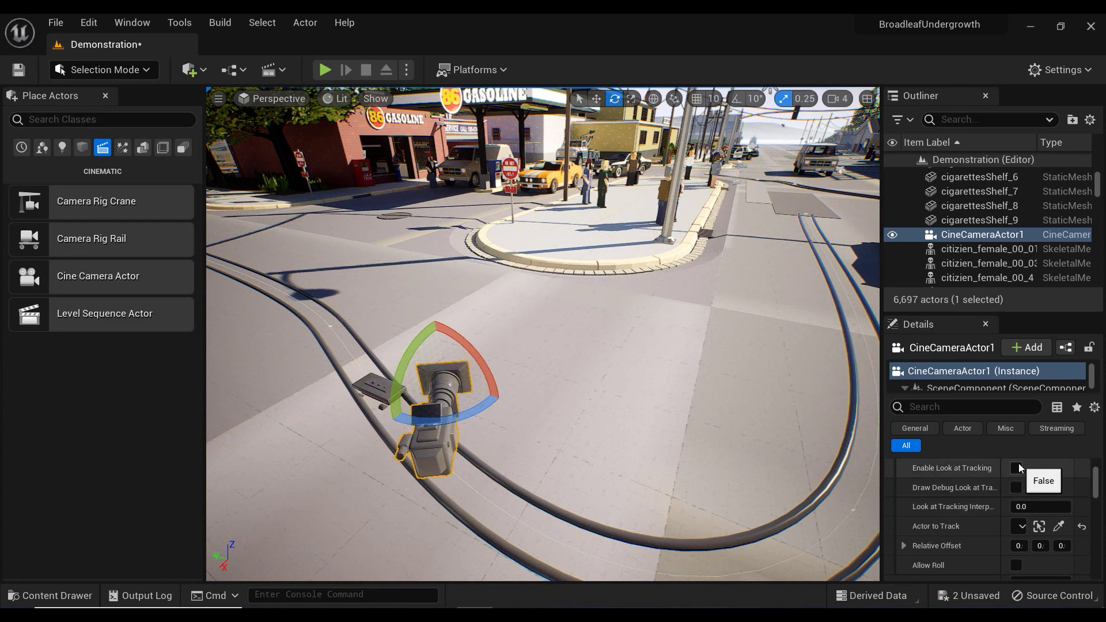
{"action": "left_click", "coordinate": [1017, 468]}
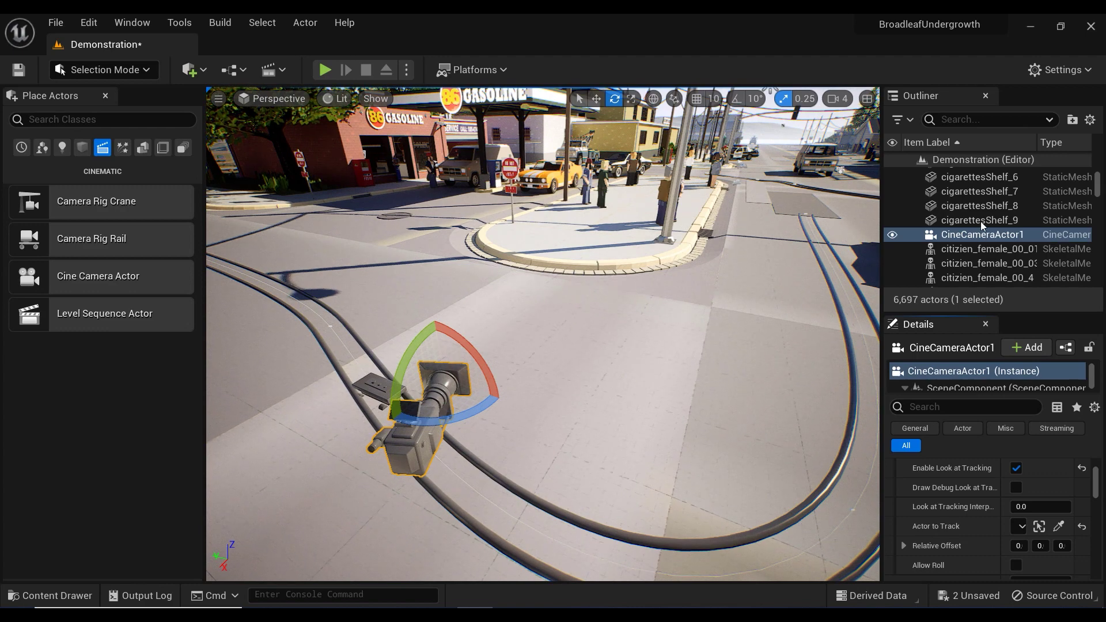
{"action": "left_click", "coordinate": [977, 121]}
Step: Filter the Outliner by 'cam' and parent CineCameraActor1 under CameraRig_Rail1
{"action": "type", "text": "cam"}
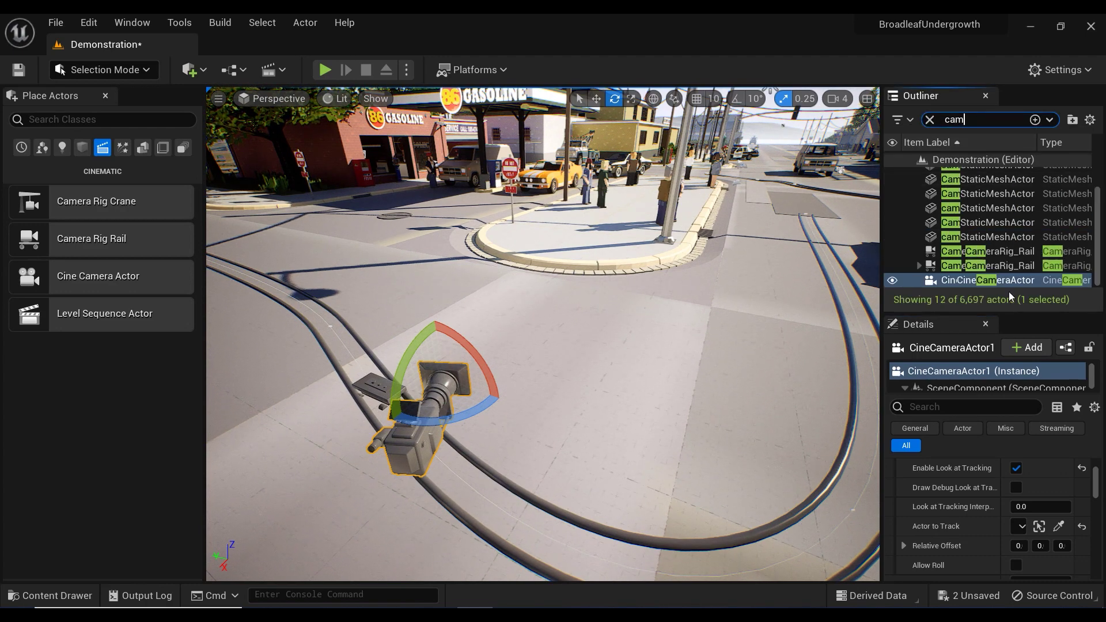
{"action": "mouse_move", "coordinate": [987, 251]}
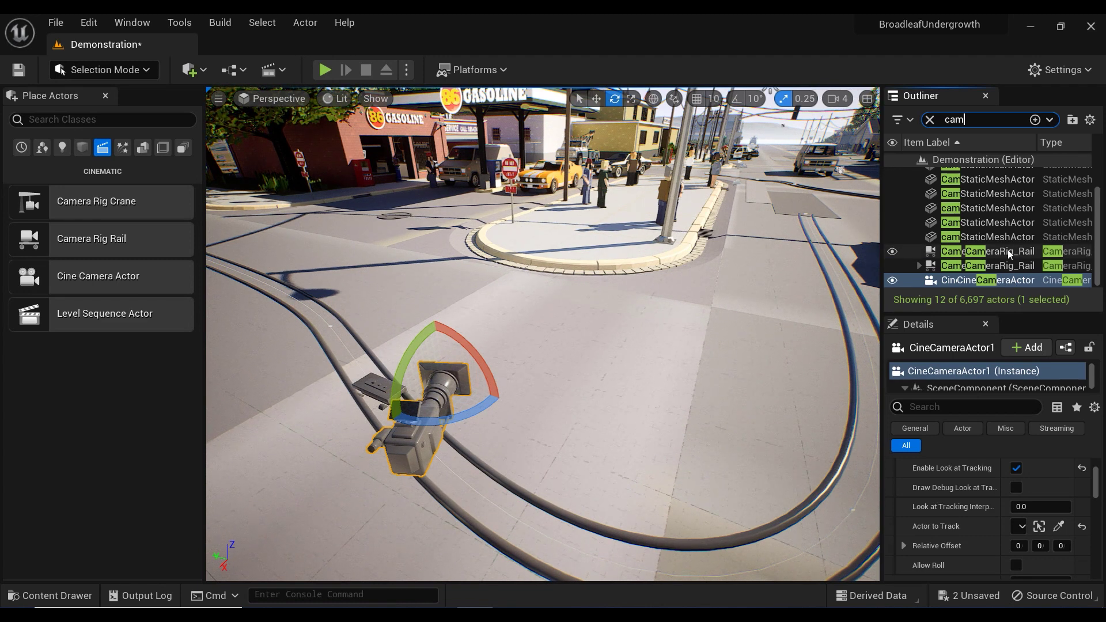
{"action": "left_click_drag", "start_coordinate": [948, 282], "coordinate": [961, 256]}
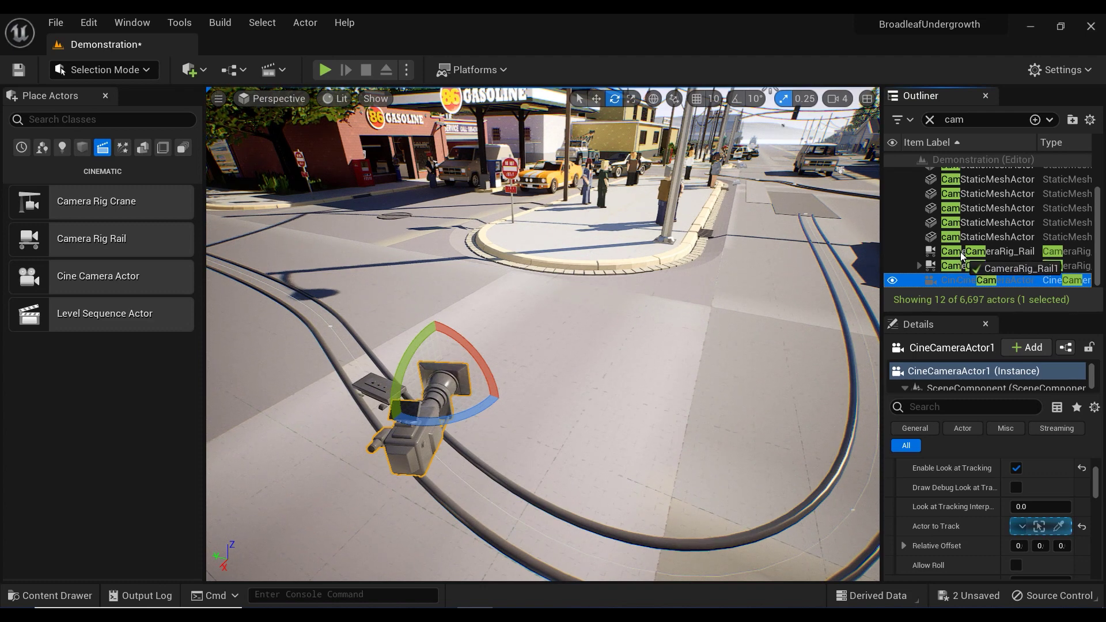
{"action": "left_click_drag", "start_coordinate": [962, 256], "coordinate": [960, 251]}
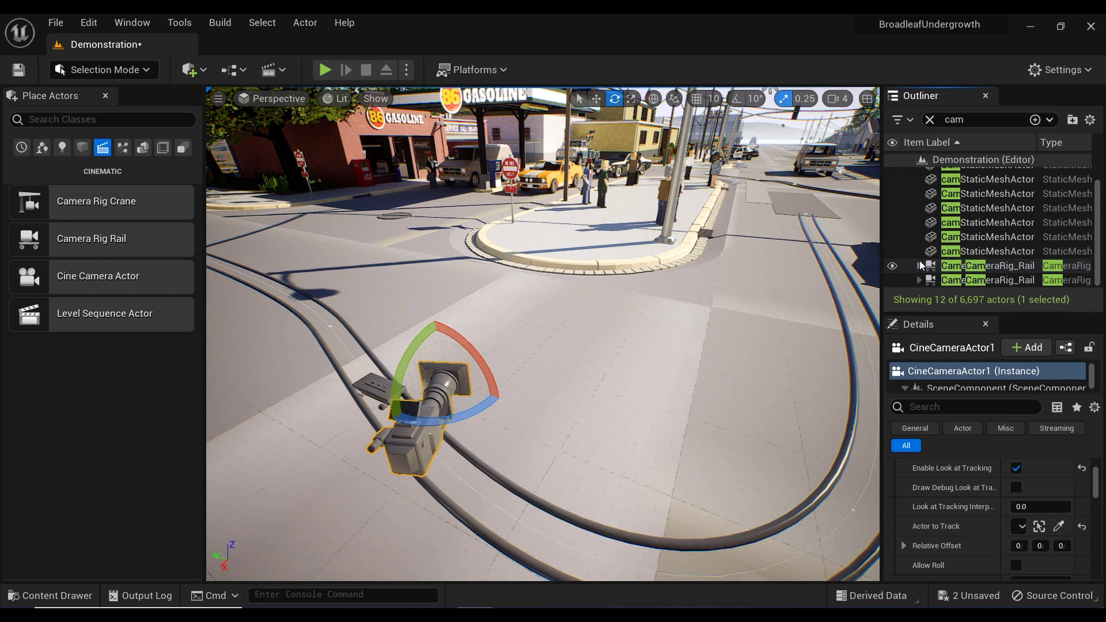
{"action": "scroll", "coordinate": [974, 264], "scroll_direction": "up", "scroll_amount": 1}
{"action": "scroll", "coordinate": [974, 263], "scroll_direction": "down", "scroll_amount": 1}
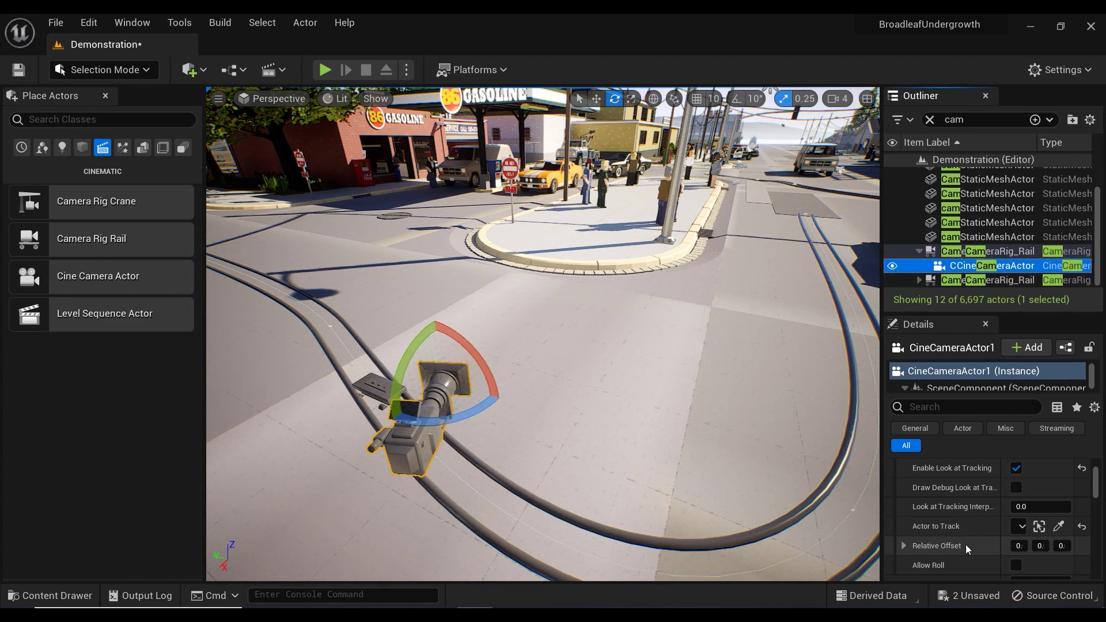
Step: Scrub CameraRig_Rail1's Current Position on Rail along the track, ending at 0.0 with the rail framed
{"action": "left_click", "coordinate": [989, 254]}
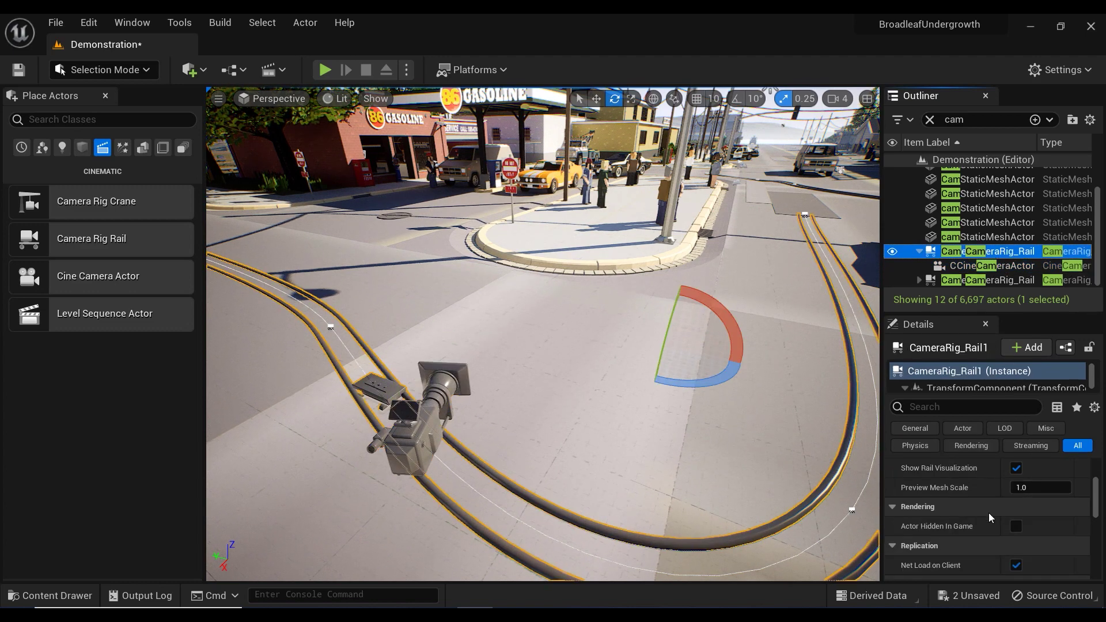
{"action": "scroll", "coordinate": [1000, 530], "scroll_direction": "up", "scroll_amount": 3}
{"action": "scroll", "coordinate": [1002, 553], "scroll_direction": "up", "scroll_amount": 1}
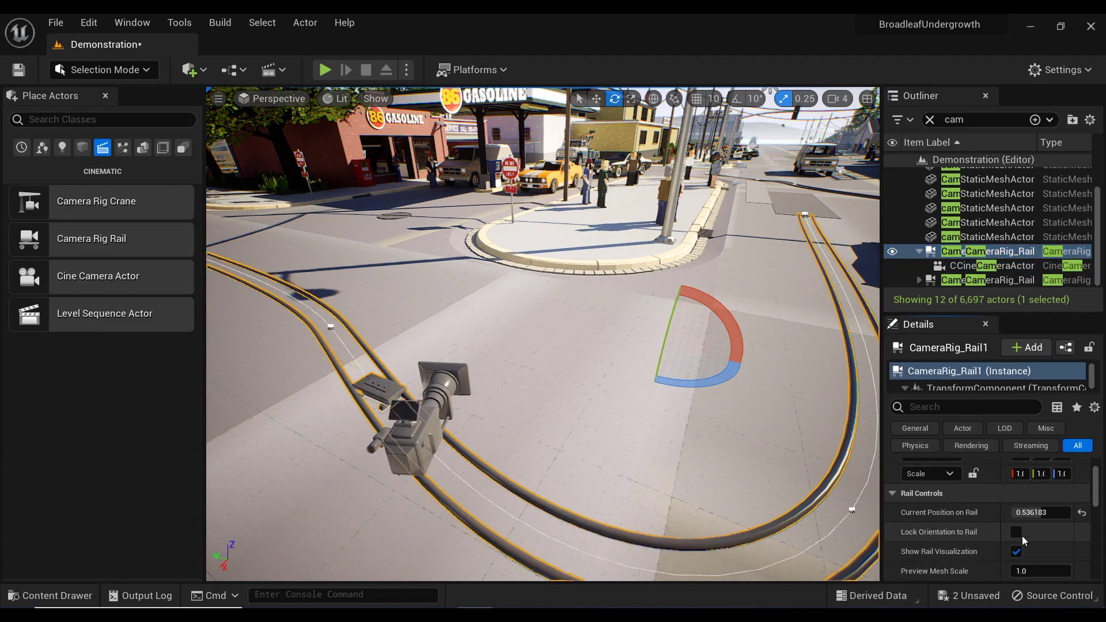
{"action": "left_click_drag", "start_coordinate": [1037, 512], "coordinate": [1002, 512]}
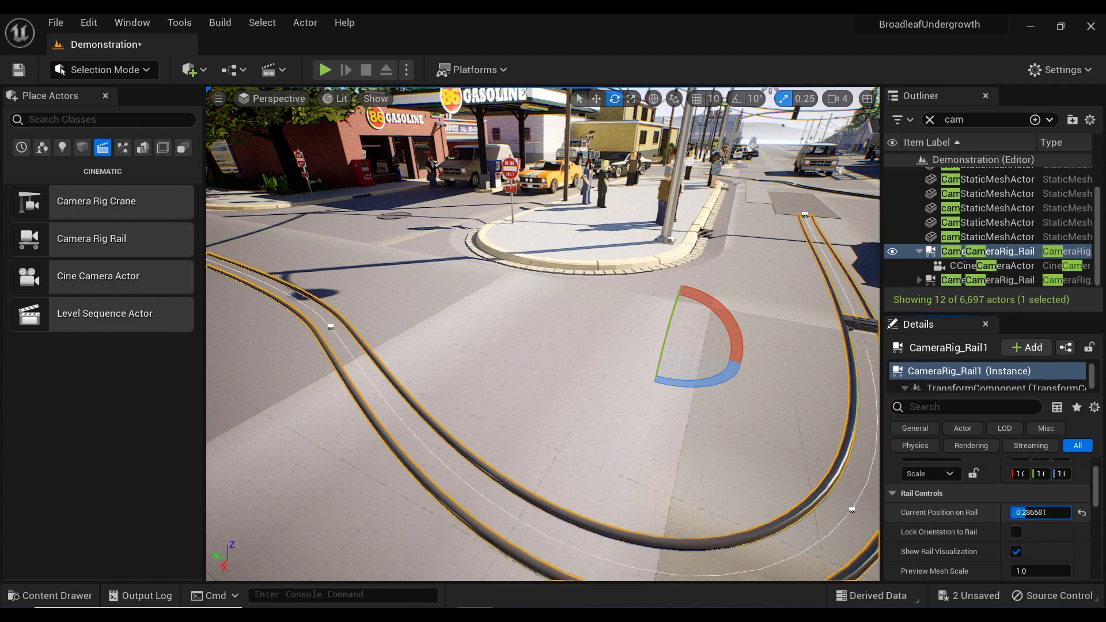
{"action": "left_click_drag", "start_coordinate": [798, 486], "coordinate": [795, 547]}
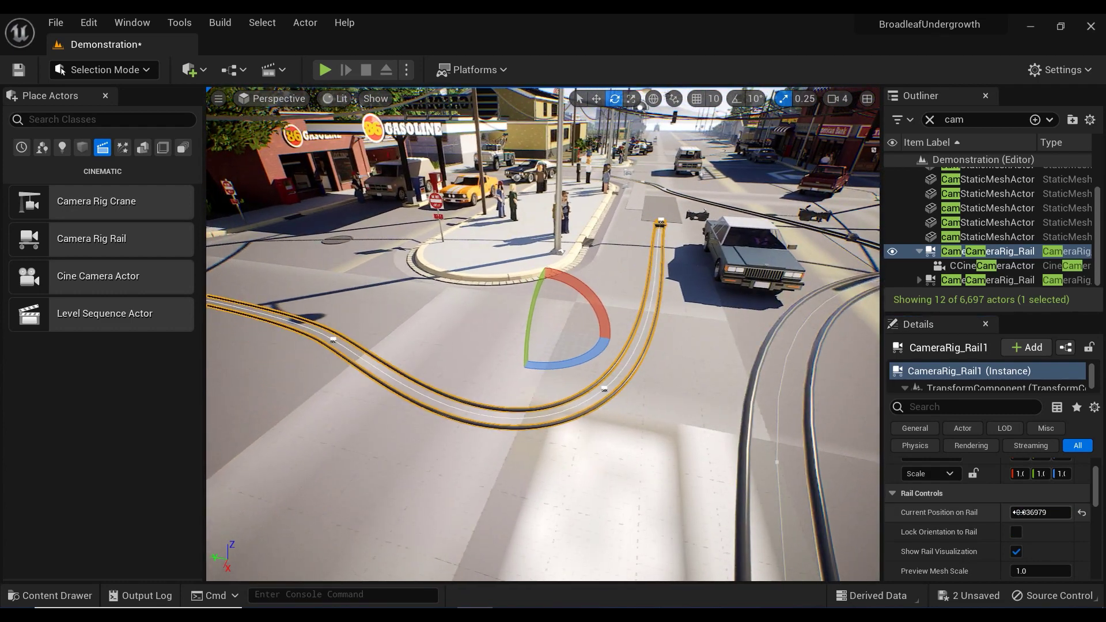
{"action": "mouse_move", "coordinate": [1038, 512]}
{"action": "left_mouse_down"}
{"action": "mouse_move", "coordinate": [1077, 512]}
{"action": "mouse_move", "coordinate": [1014, 512]}
{"action": "mouse_move", "coordinate": [1060, 512]}
{"action": "mouse_move", "coordinate": [1035, 513]}
{"action": "left_mouse_up"}
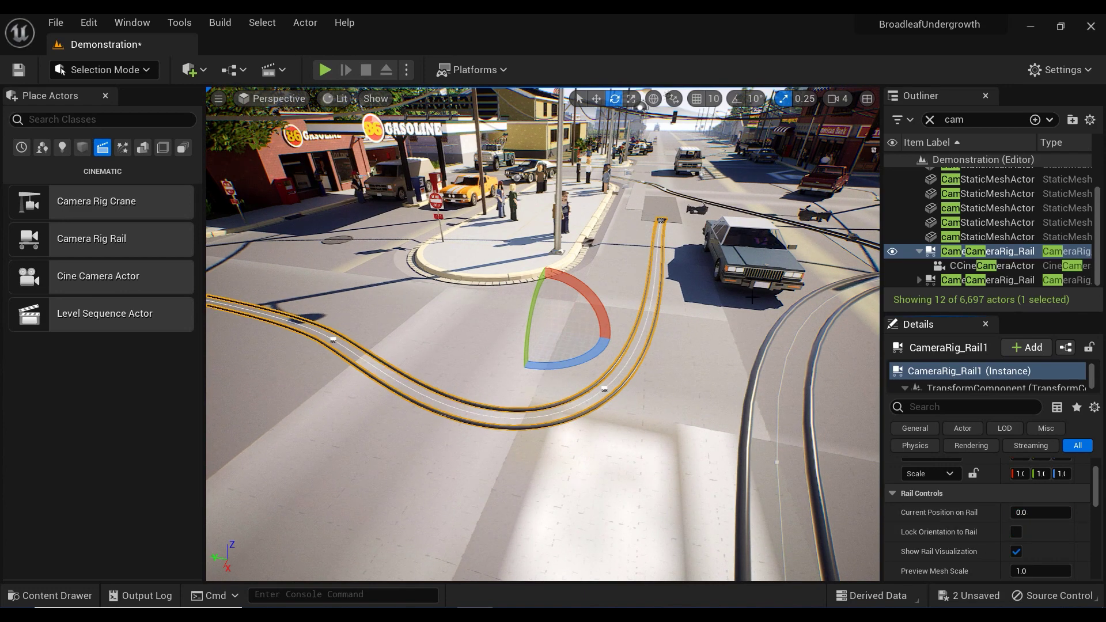
{"action": "left_click_drag", "start_coordinate": [752, 301], "coordinate": [713, 228], "text": "alt"}
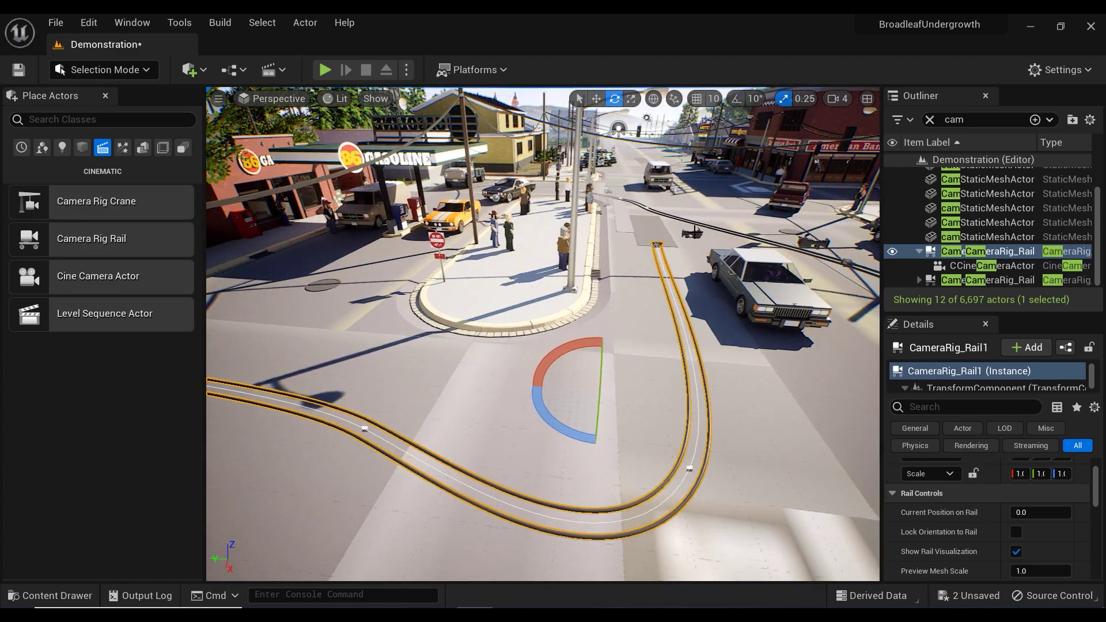
Step: Reset CineCameraActor1's location onto the rail mount, raise it to Z 77 and tilt it slightly
{"action": "left_click", "coordinate": [693, 232]}
{"action": "scroll", "coordinate": [997, 462], "scroll_direction": "up", "scroll_amount": 3}
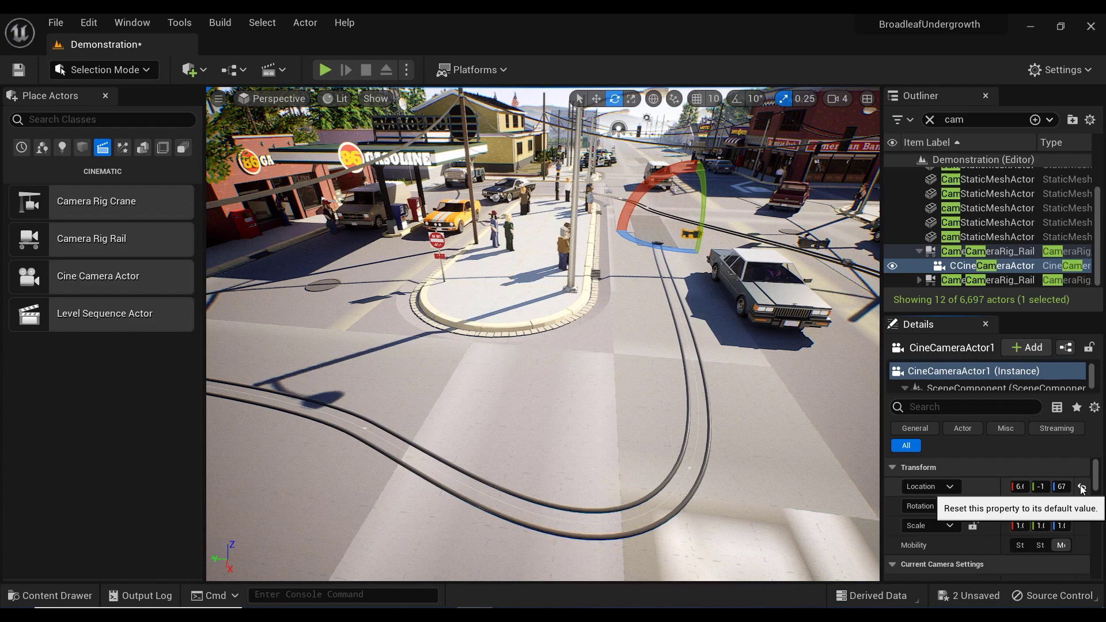
{"action": "left_click", "coordinate": [1083, 488]}
{"action": "key", "text": "f"}
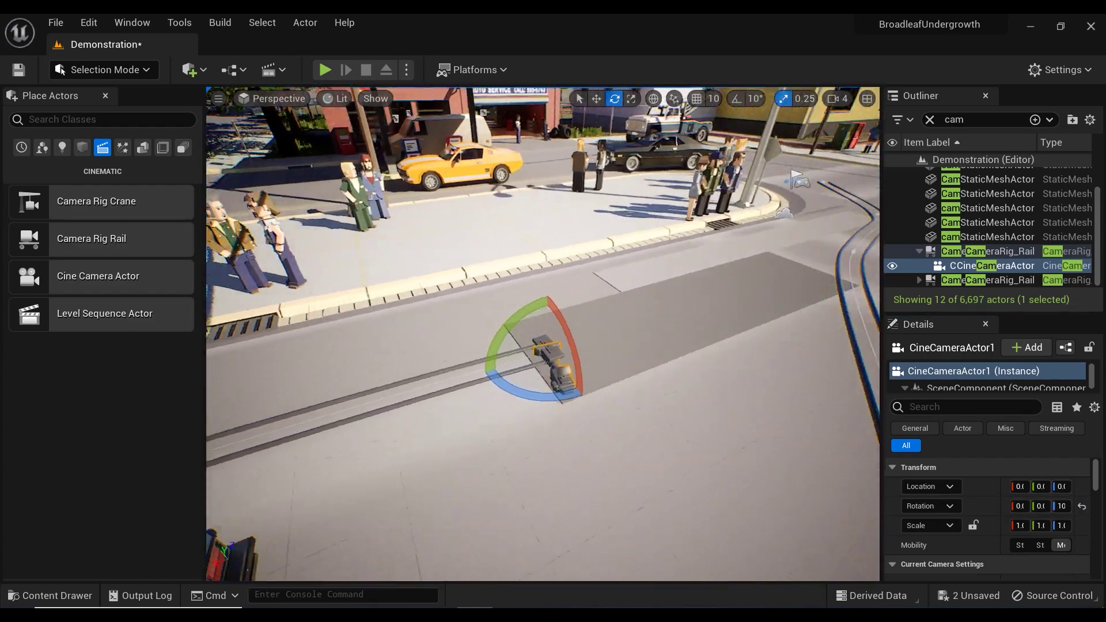
{"action": "left_click_drag", "start_coordinate": [576, 368], "coordinate": [807, 370], "text": "alt"}
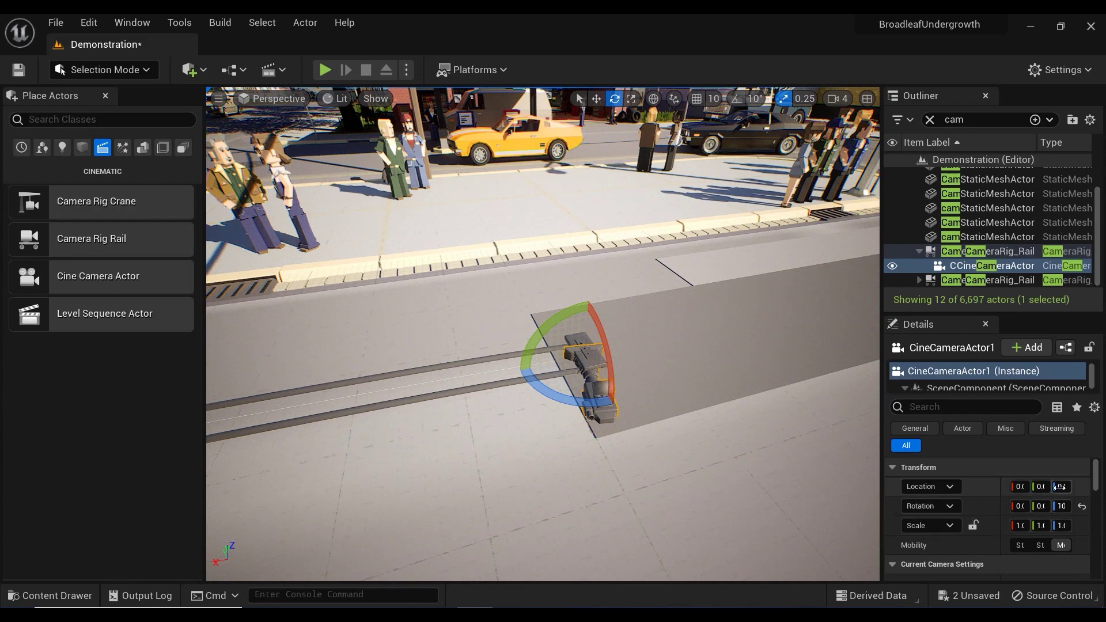
{"action": "mouse_move", "coordinate": [1041, 506]}
{"action": "left_mouse_down"}
{"action": "mouse_move", "coordinate": [1032, 506]}
{"action": "mouse_move", "coordinate": [1078, 487]}
{"action": "left_mouse_up"}
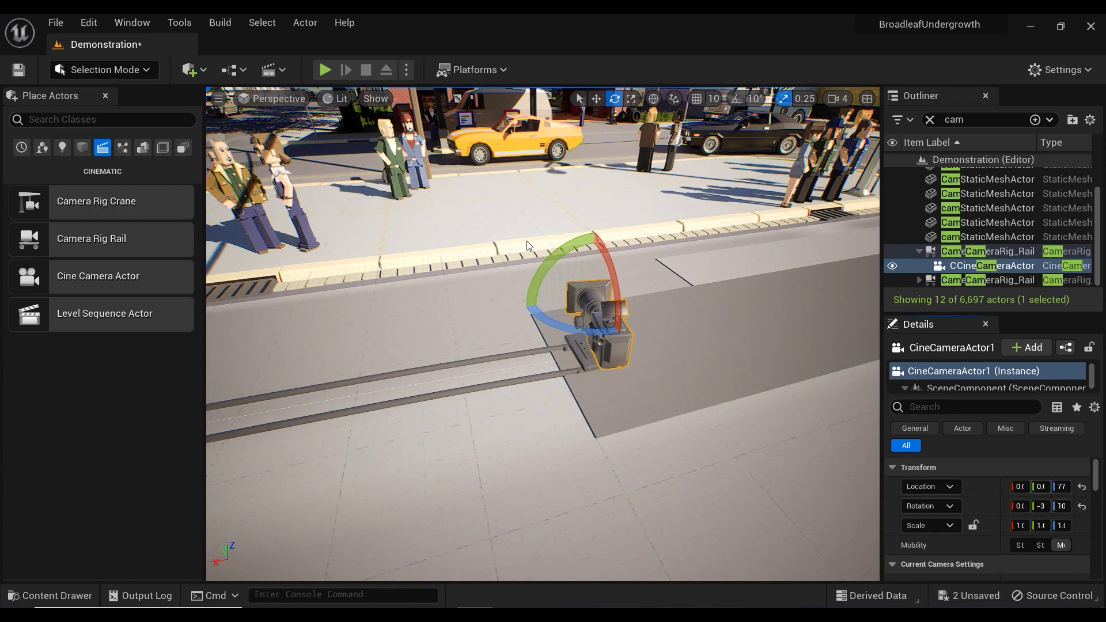
{"action": "left_click", "coordinate": [279, 99]}
Step: Pilot CineCameraActor1 and scrub CameraRig_Rail1's Current Position on Rail to frame the yellow car
{"action": "left_click", "coordinate": [316, 281]}
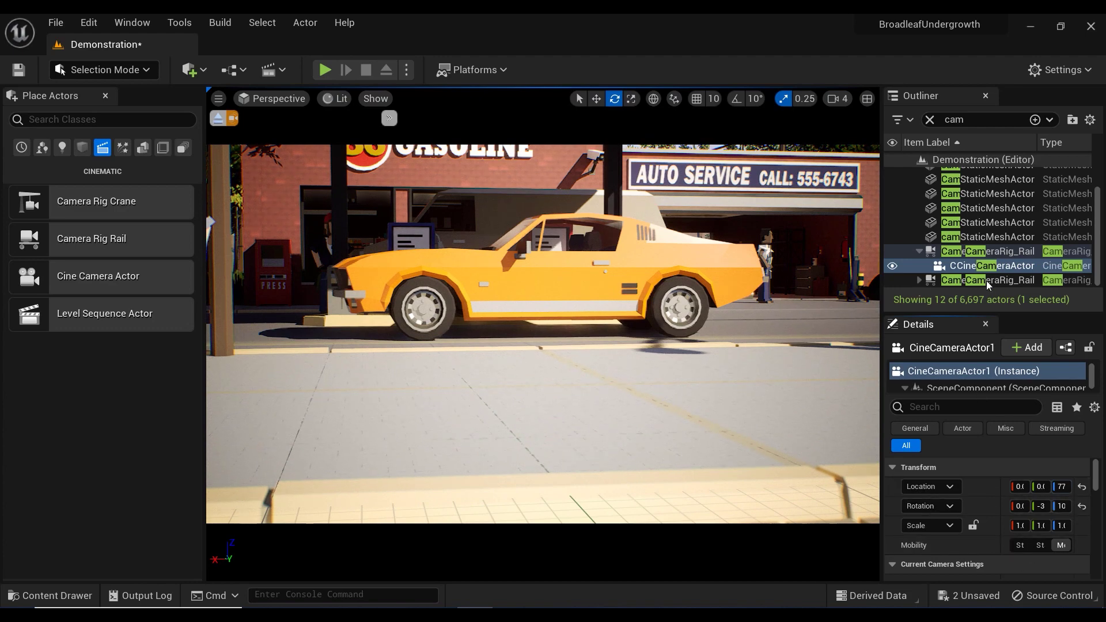
{"action": "left_click", "coordinate": [996, 252]}
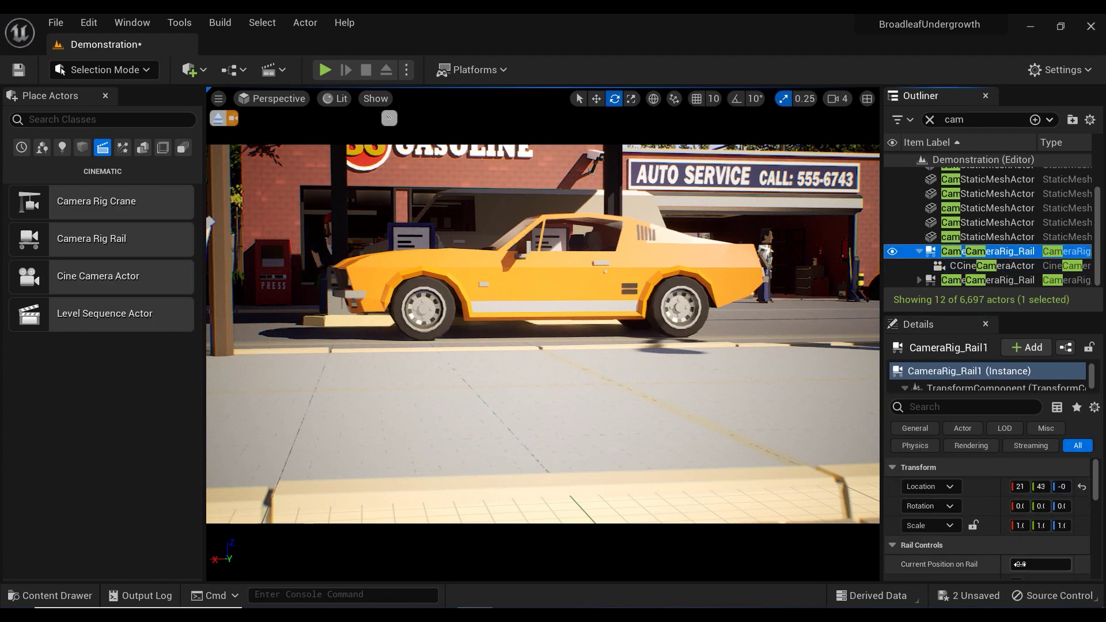
{"action": "mouse_move", "coordinate": [1017, 565]}
{"action": "left_mouse_down"}
{"action": "mouse_move", "coordinate": [1066, 565]}
{"action": "mouse_move", "coordinate": [1017, 564]}
{"action": "left_mouse_up"}
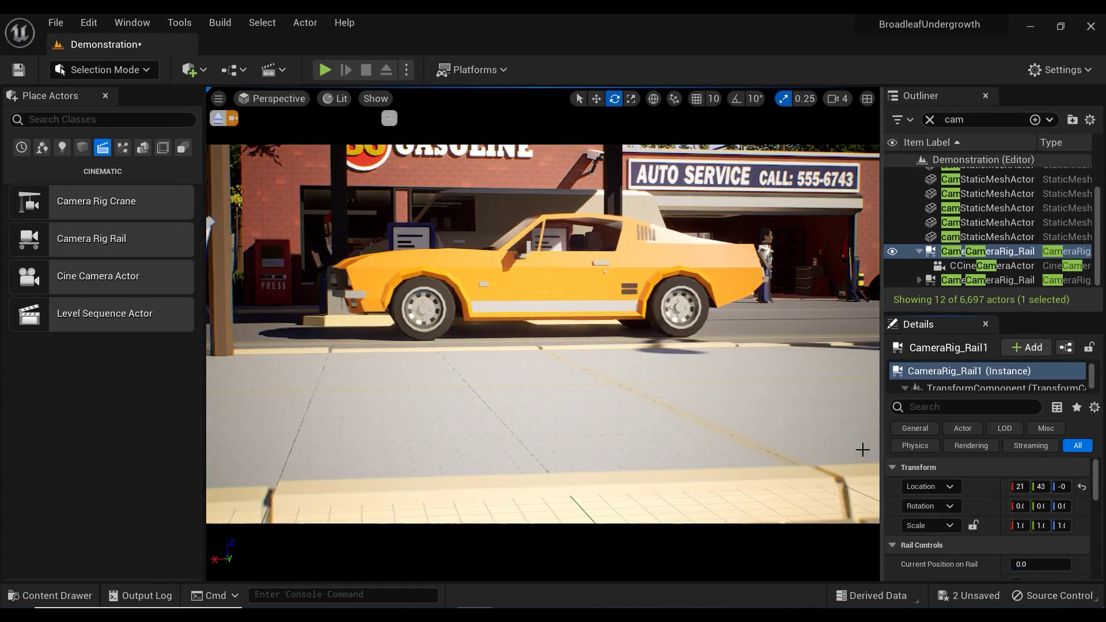
{"action": "scroll", "coordinate": [1031, 553], "scroll_direction": "down", "scroll_amount": 3}
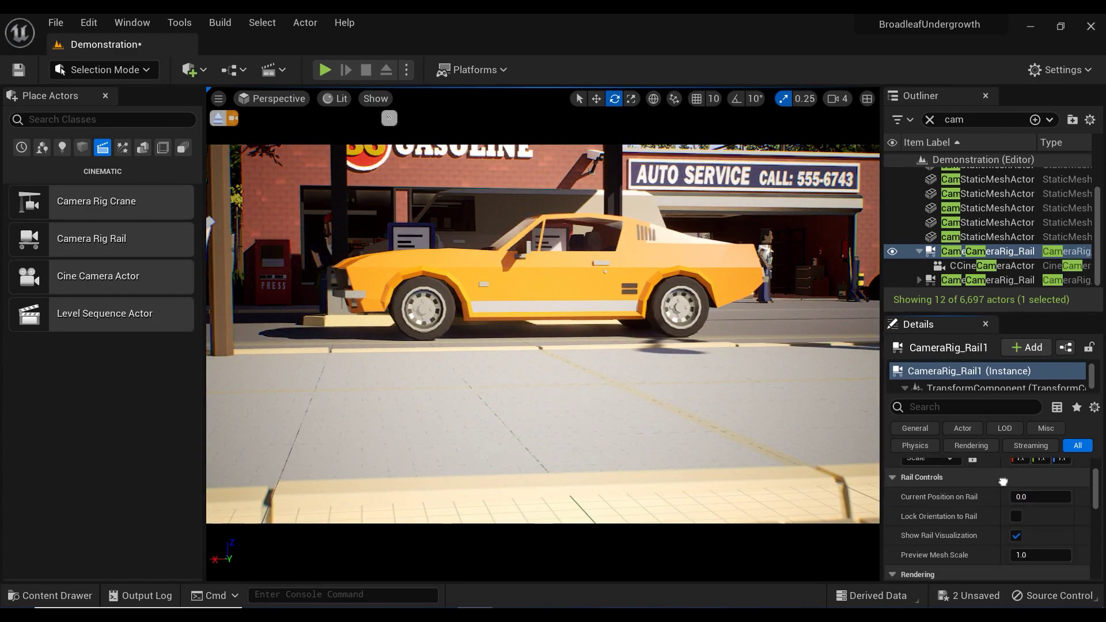
{"action": "mouse_move", "coordinate": [1013, 497]}
{"action": "left_mouse_down"}
{"action": "mouse_move", "coordinate": [1071, 497]}
{"action": "mouse_move", "coordinate": [1013, 496]}
{"action": "left_mouse_up"}
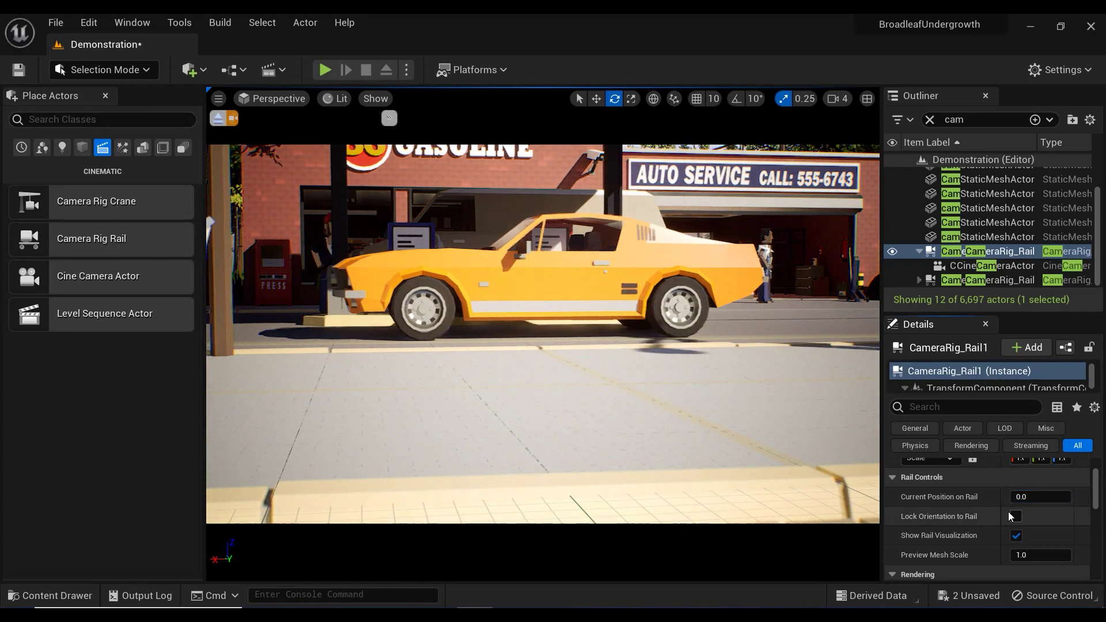